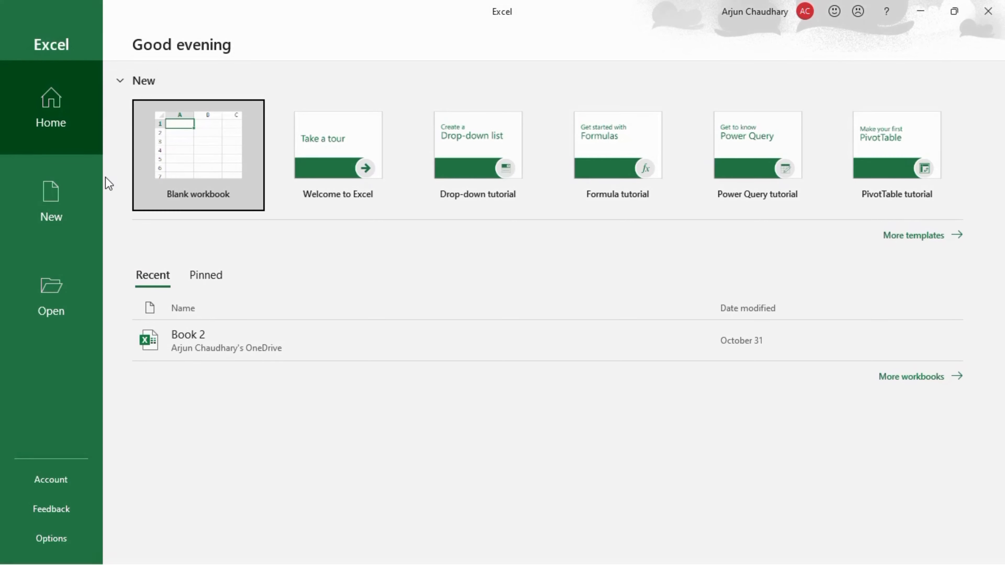
Step: Create a blank workbook and merge and center cells A1:J3 for the sheet heading
click(184, 165)
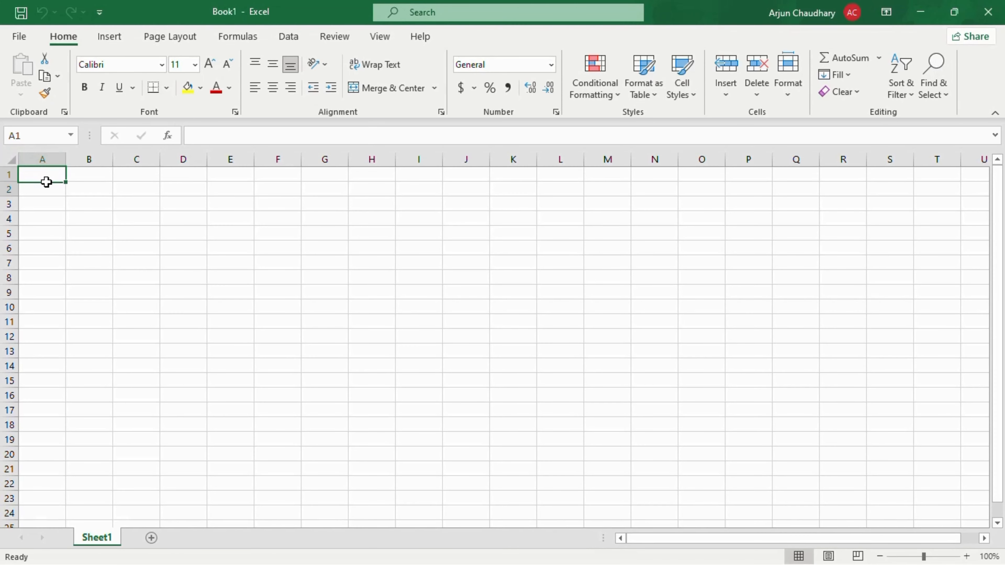
drag(45, 179, 467, 205)
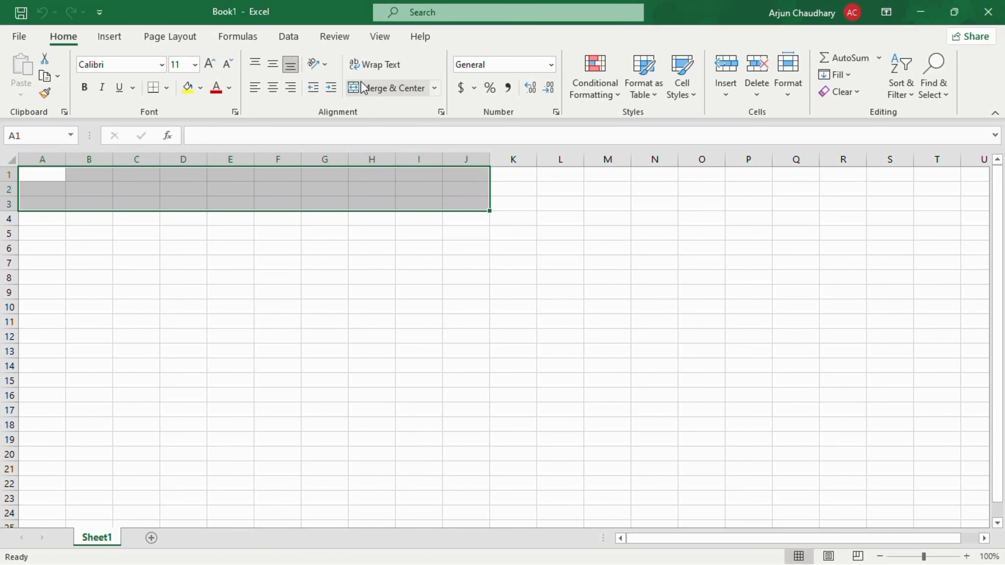
click(376, 87)
Step: Set the vertical alignment of the merged heading cell A1:J3 to top
double_click(289, 182)
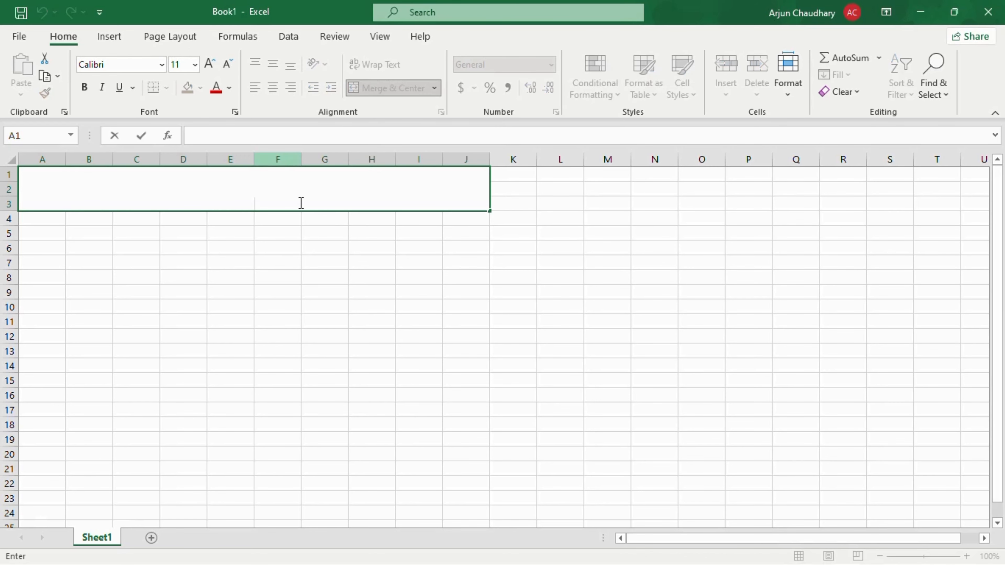
click(345, 322)
click(287, 219)
click(279, 186)
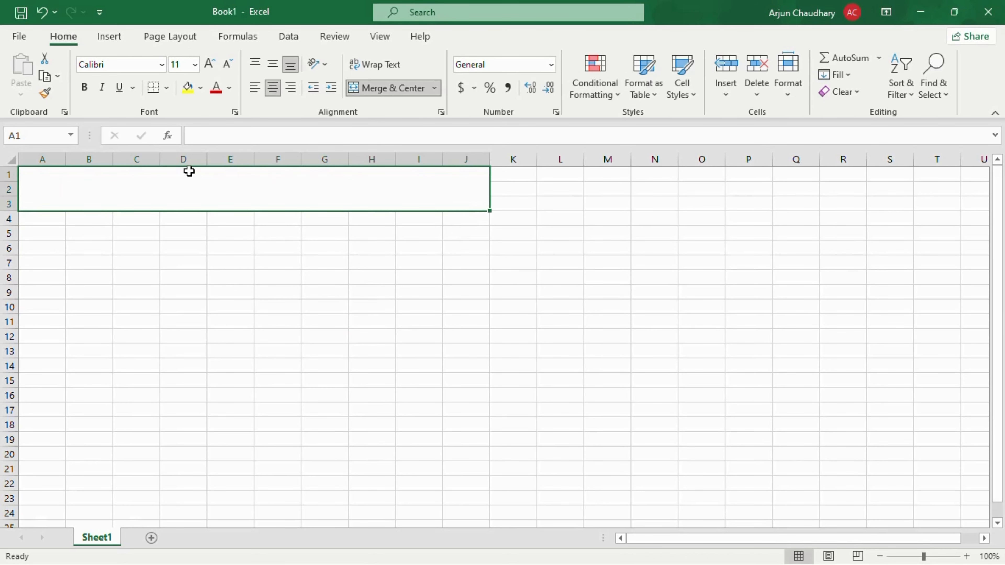
click(258, 66)
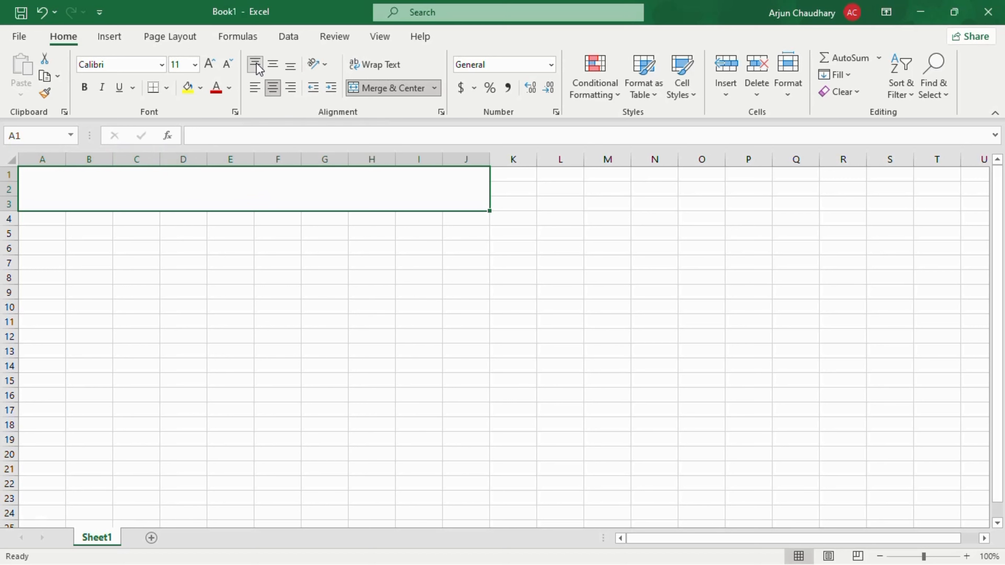
Step: Enter "Technical Gyan Secondary School" as the first line of the merged heading cell
double_click(268, 177)
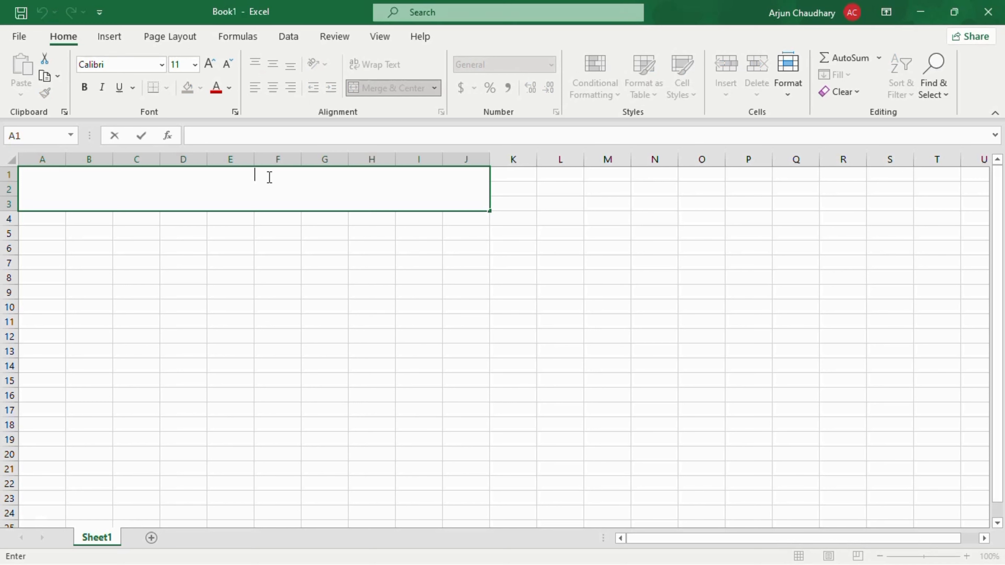
text(G)
text(echnical)
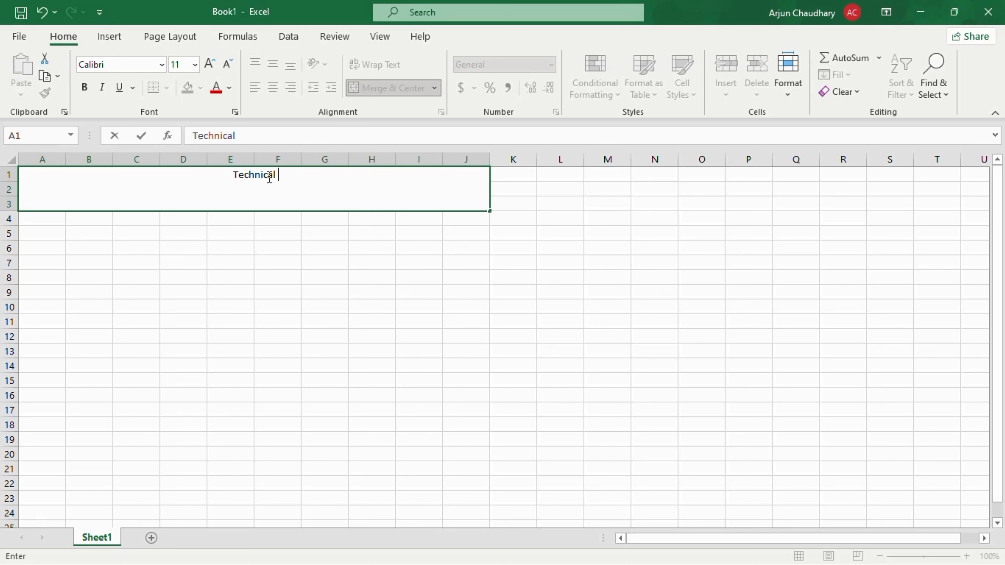
text( Gyan)
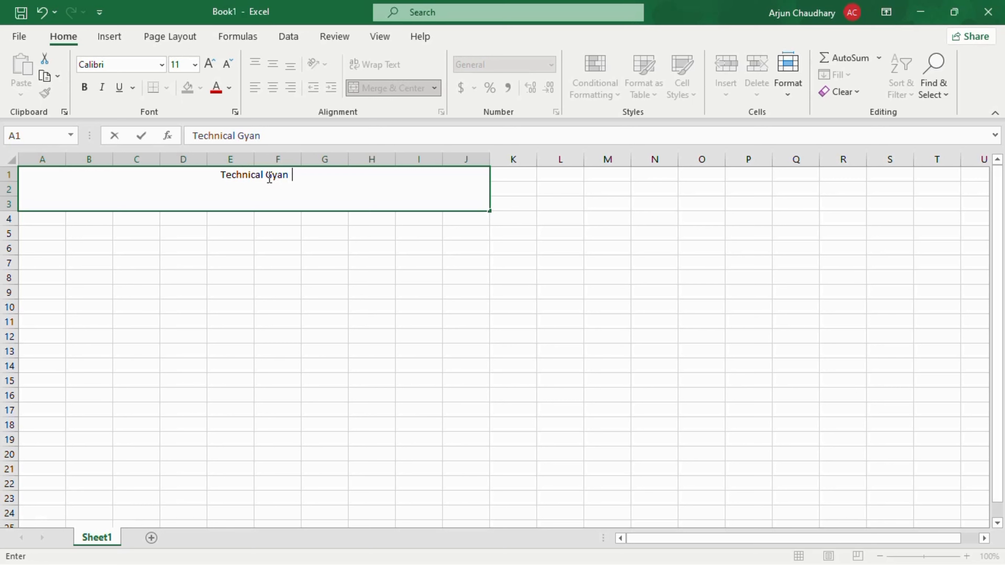
text( Seo)
key(BackSpace)
text(co)
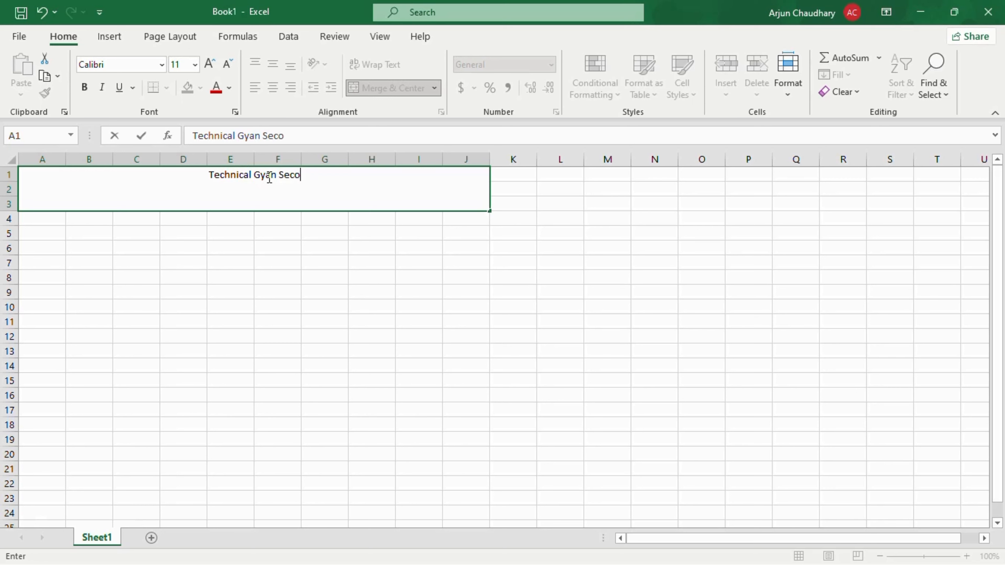
text(ndary)
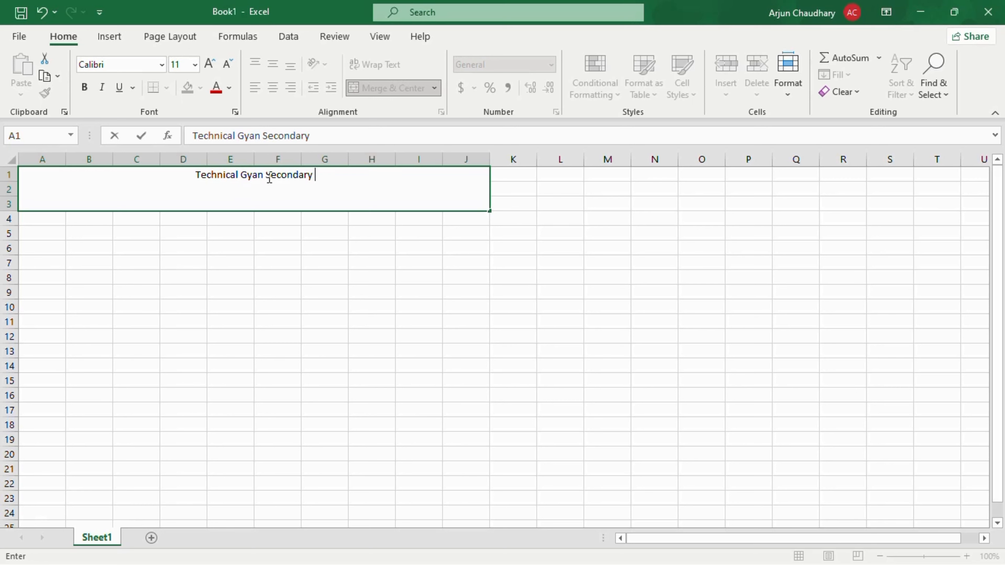
text( School)
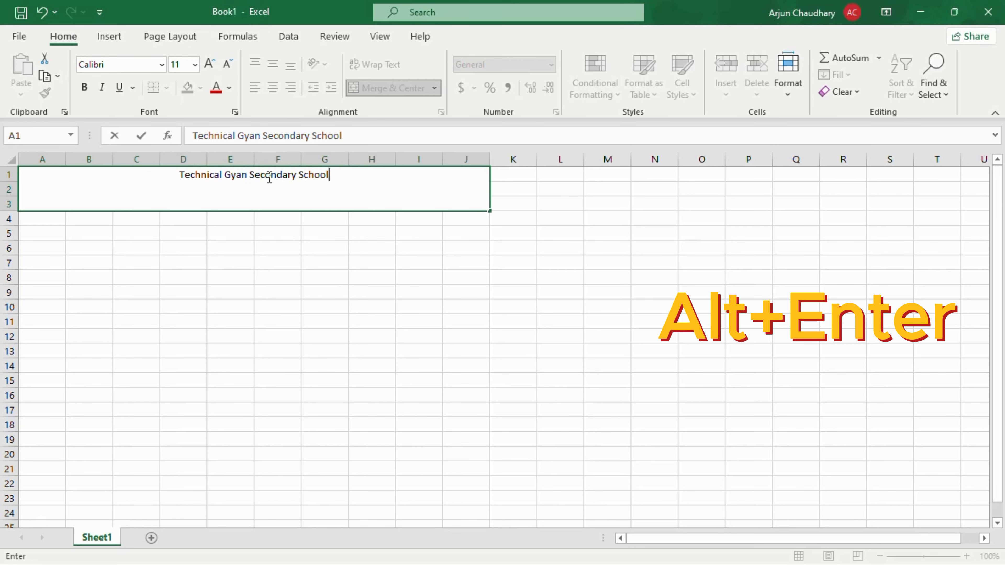
Step: Add the school's address as a second line within the merged heading cell
key(alt+Return)
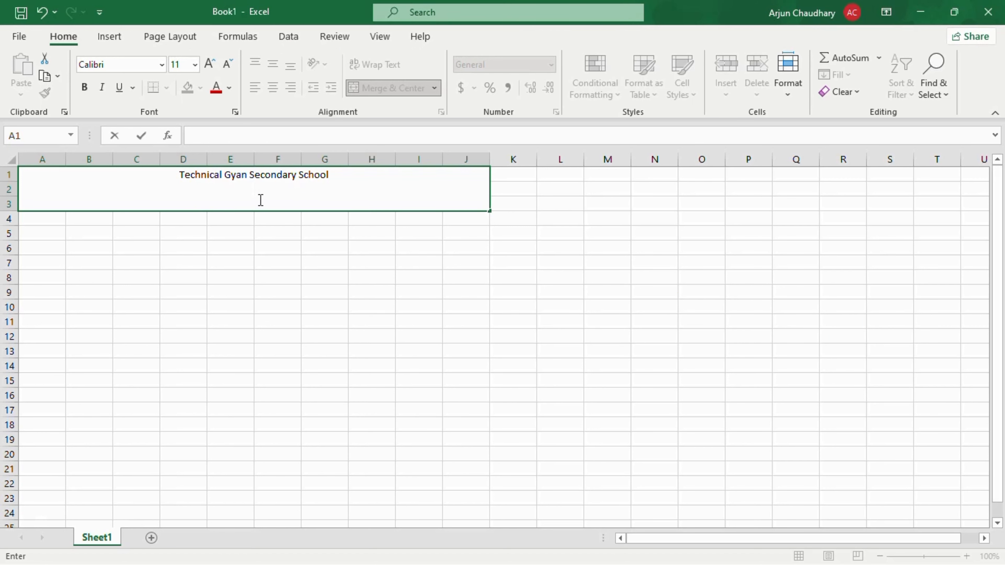
text(Kanchan-3, H)
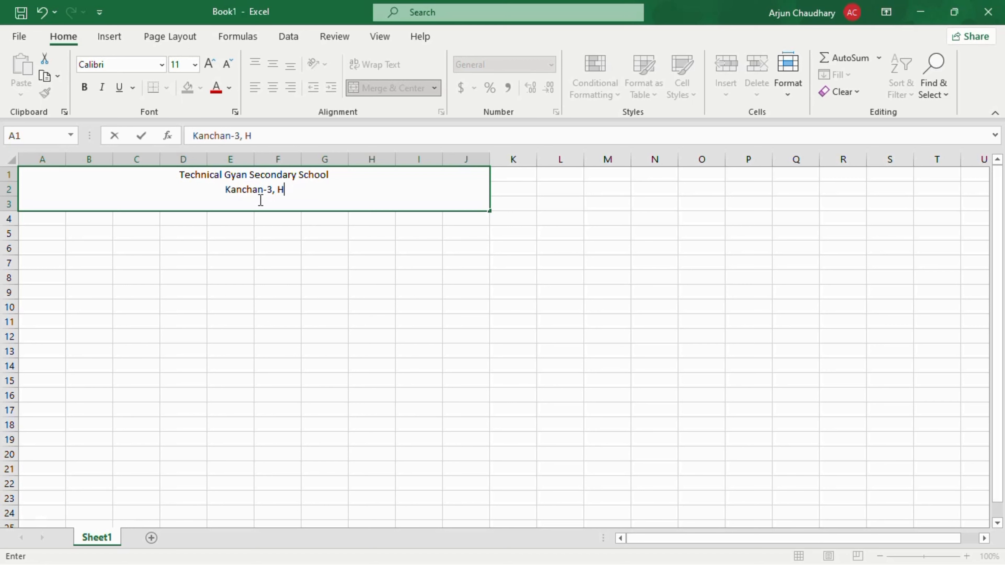
text(araiya)
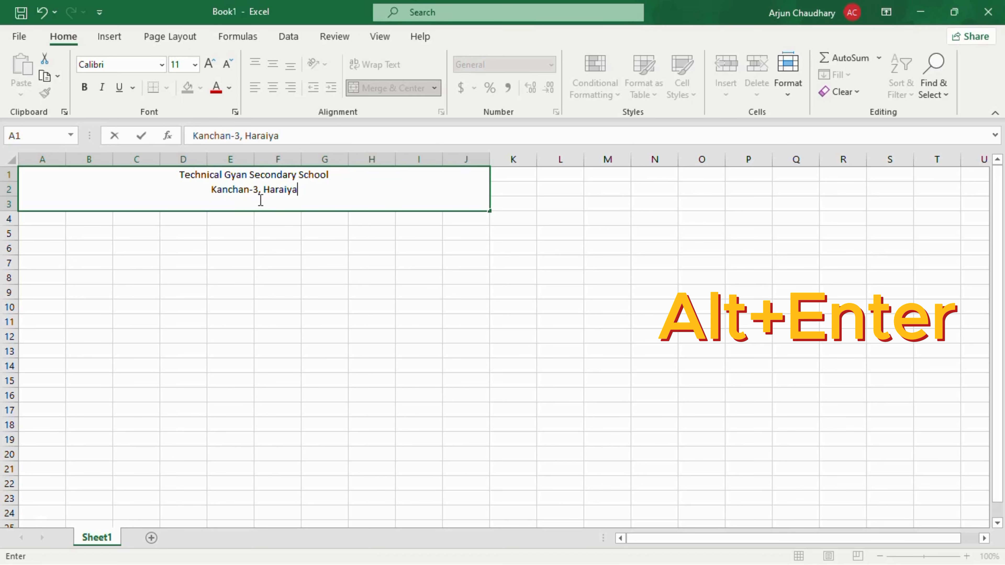
Step: Add "Second terminal Examination 2023" as the third line of the heading cell and commit the entry
key(alt+Return)
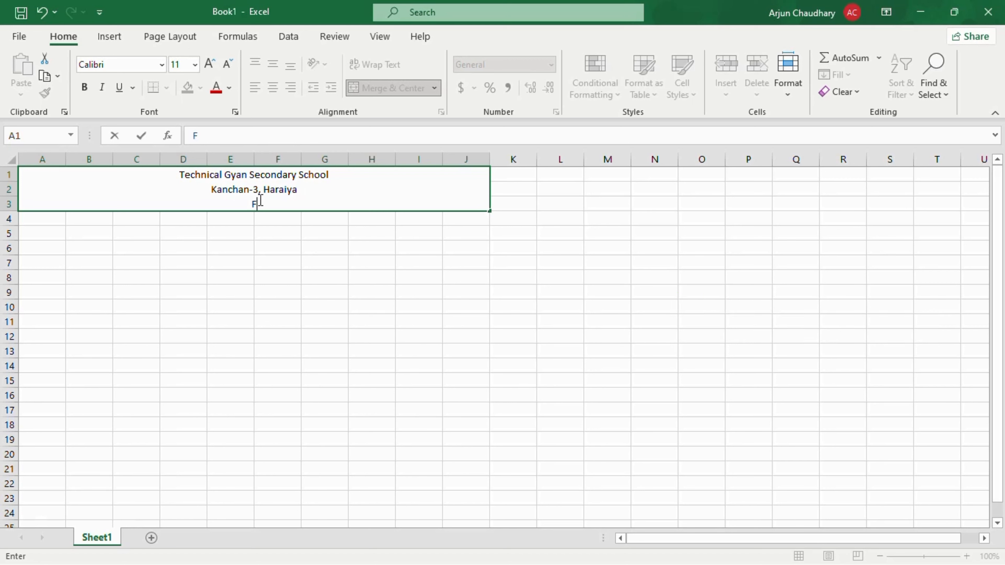
text(econd termi)
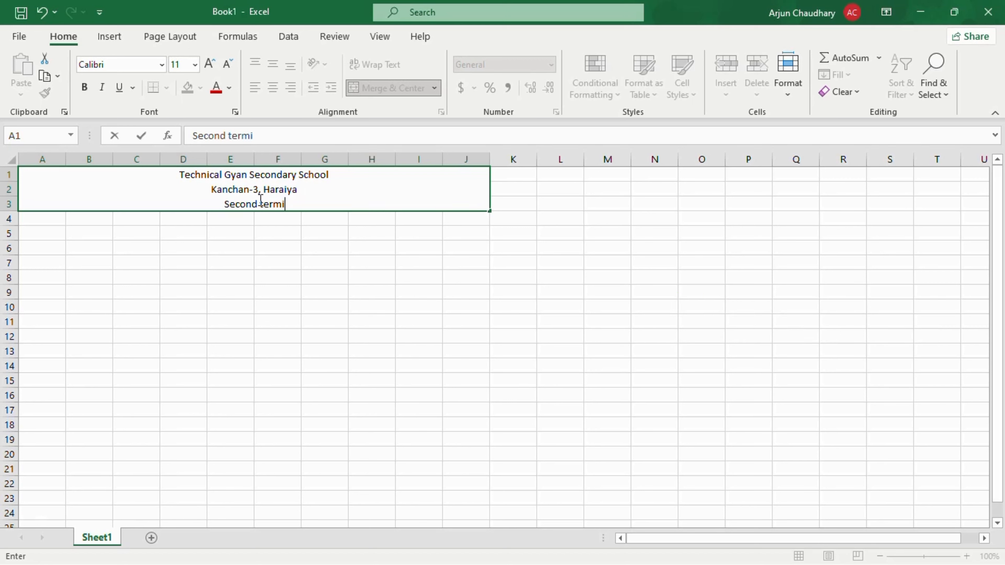
text(nal Exam)
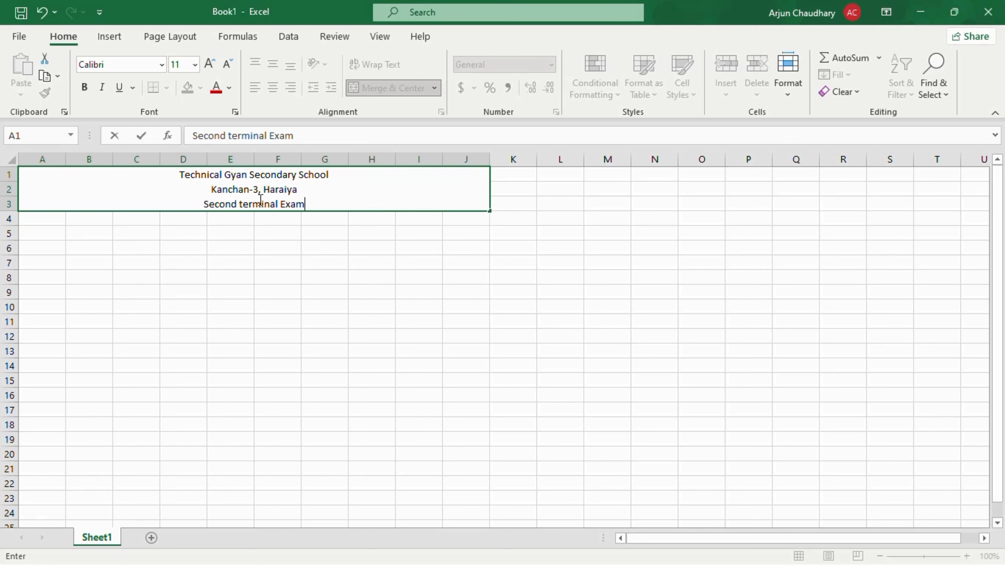
text(ination )
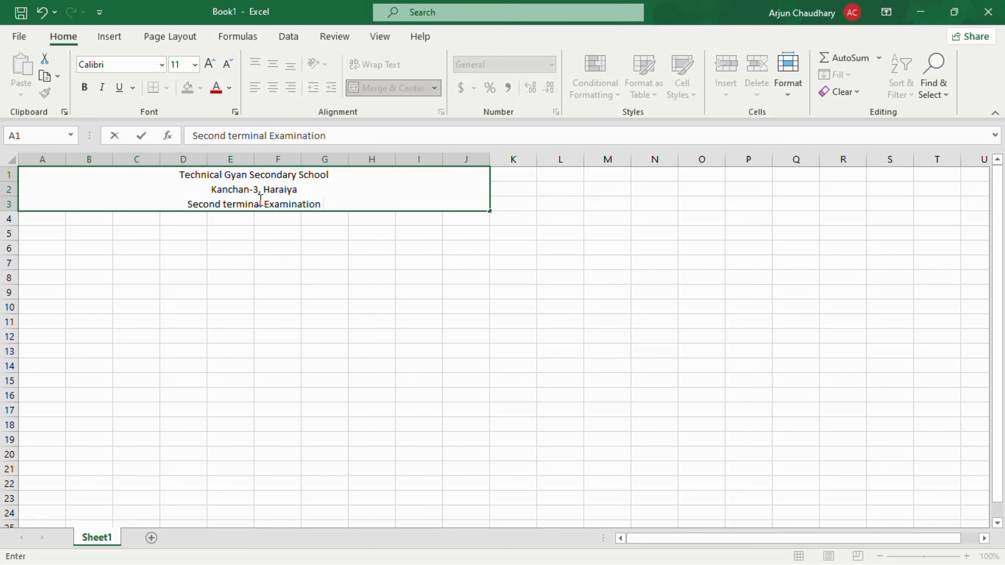
text(2023)
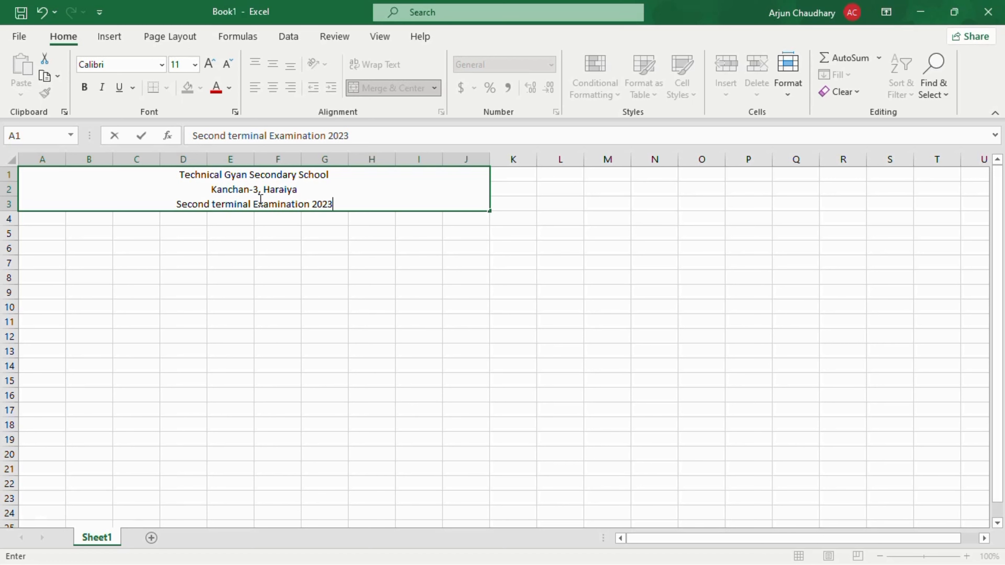
key(Return)
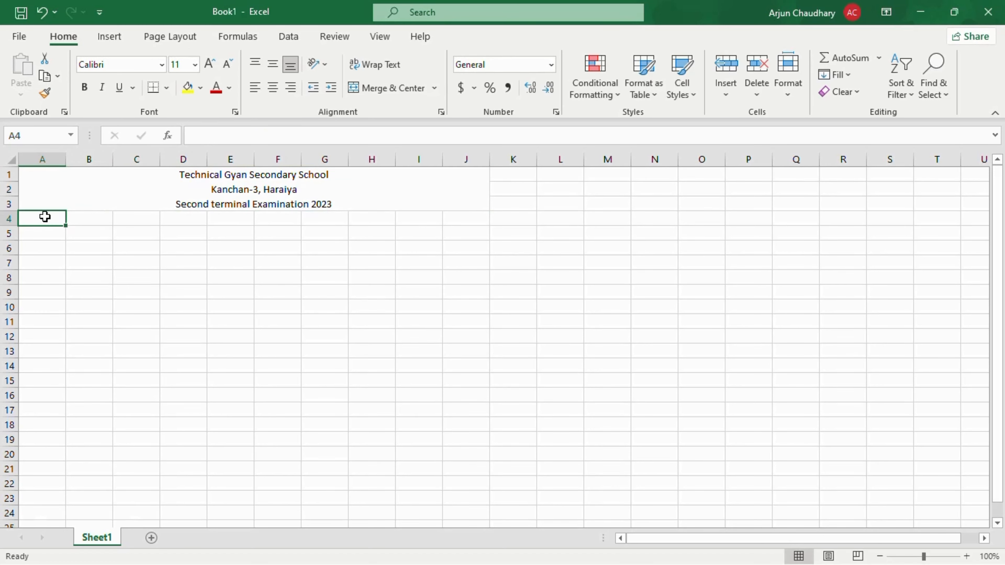
Step: Enter the column heading "S.n" in A4 and merge and center it across A4:A5
drag(45, 216, 54, 231)
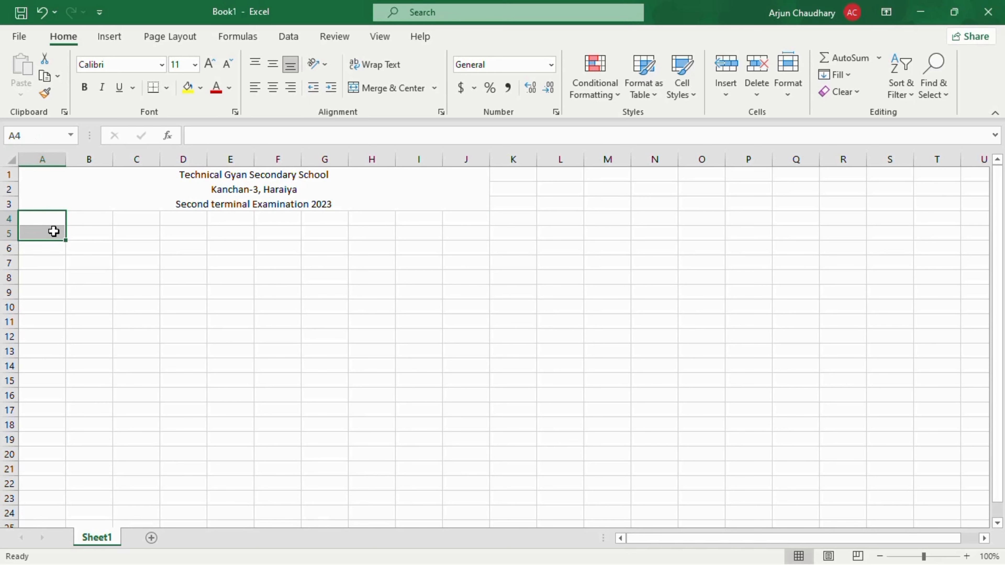
text(S.n)
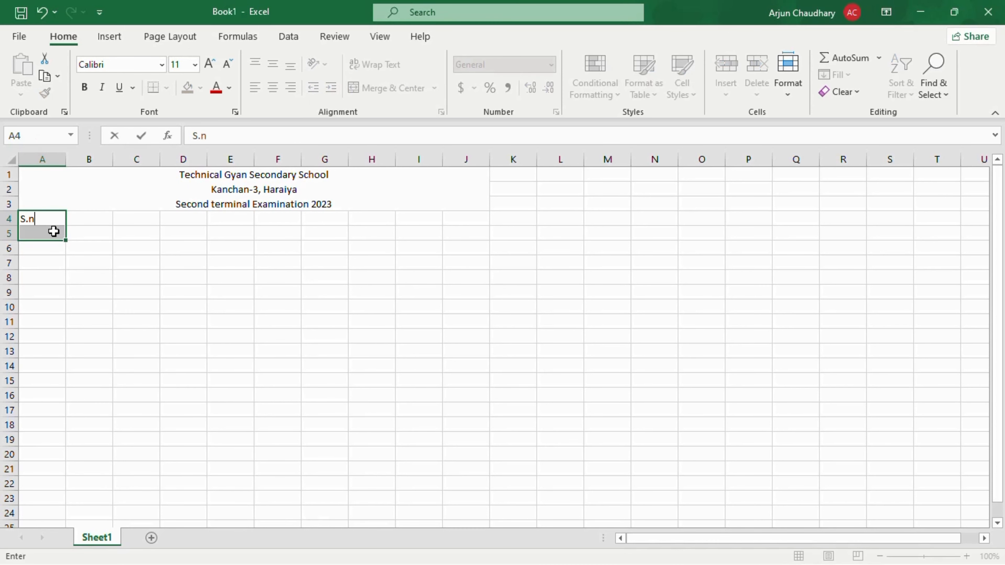
click(85, 228)
drag(42, 218, 53, 233)
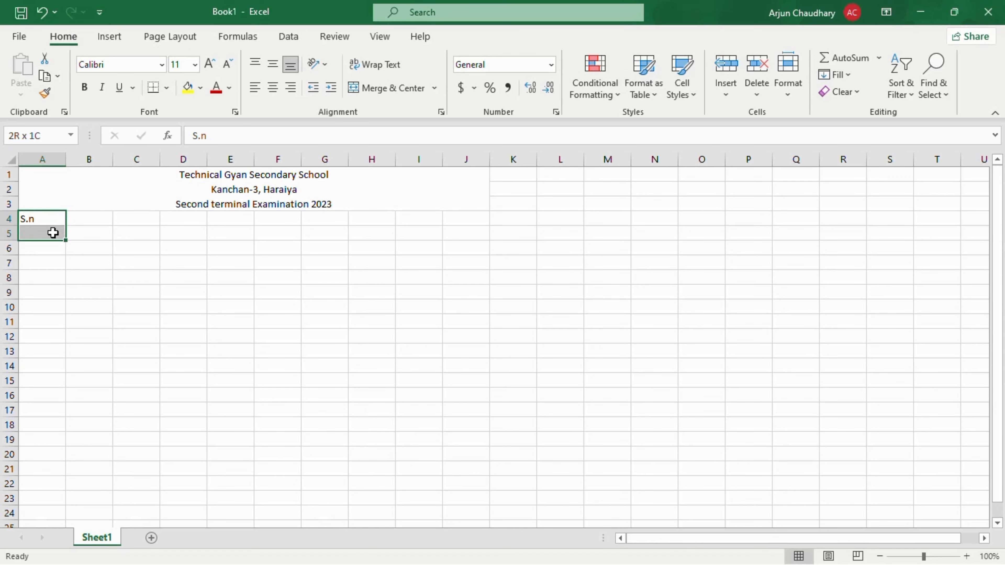
click(386, 88)
Step: Merge and center cells B4:B5 and enter the column heading "Name"
drag(90, 220, 114, 227)
click(398, 90)
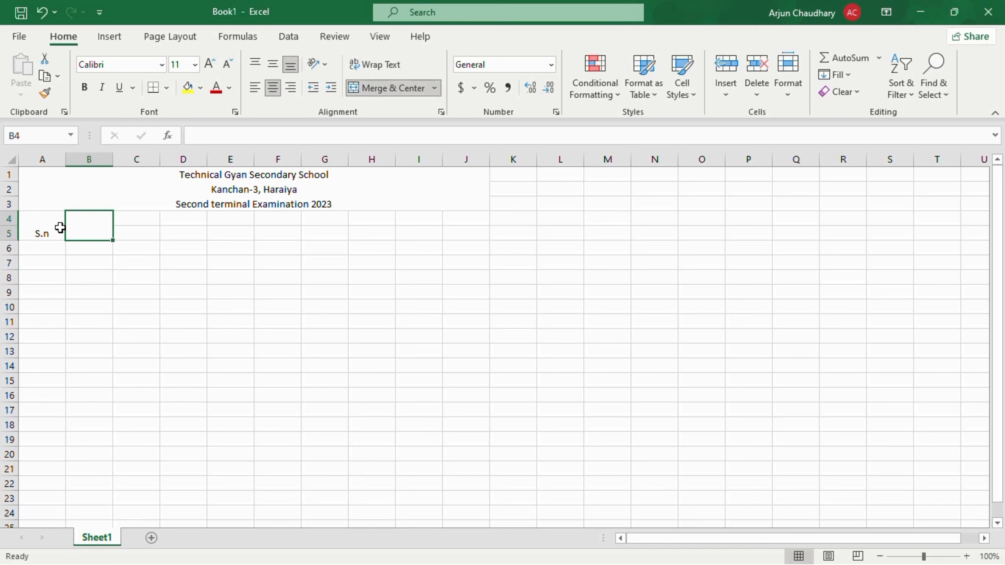
double_click(91, 220)
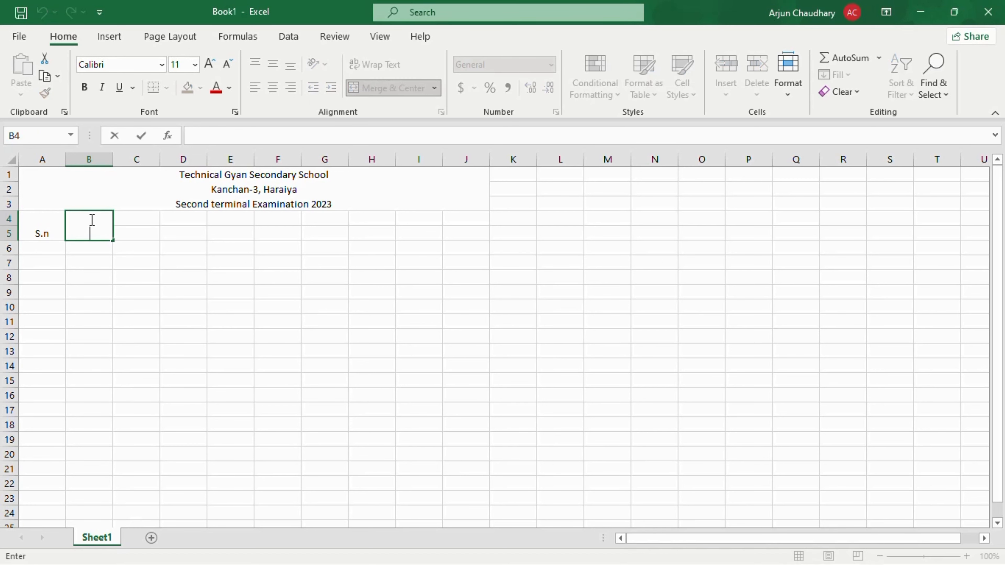
text(Name)
click(131, 225)
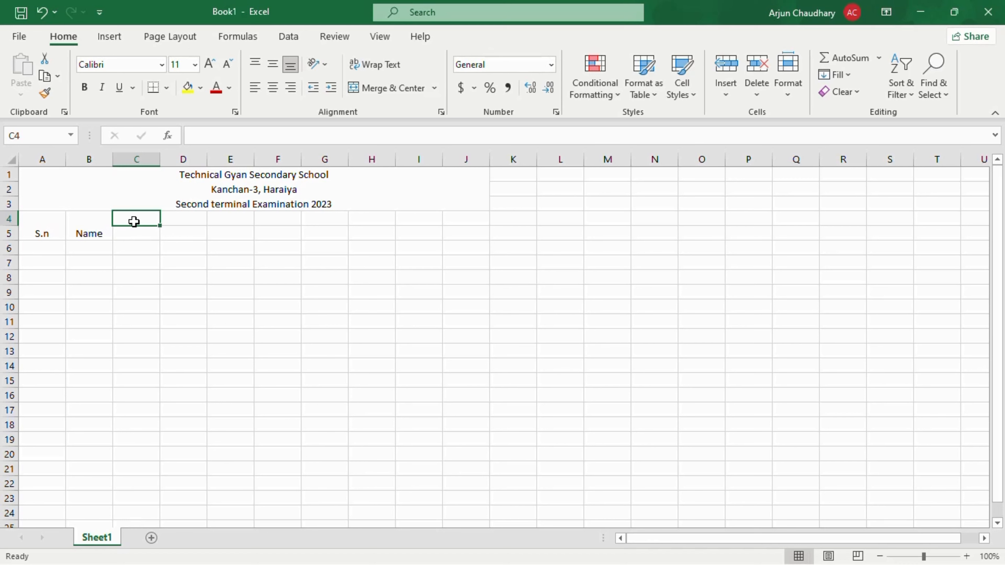
Step: Enter the subject headings "Math", "Science", "Social", "English" and "Computer" across C5:G5
click(136, 231)
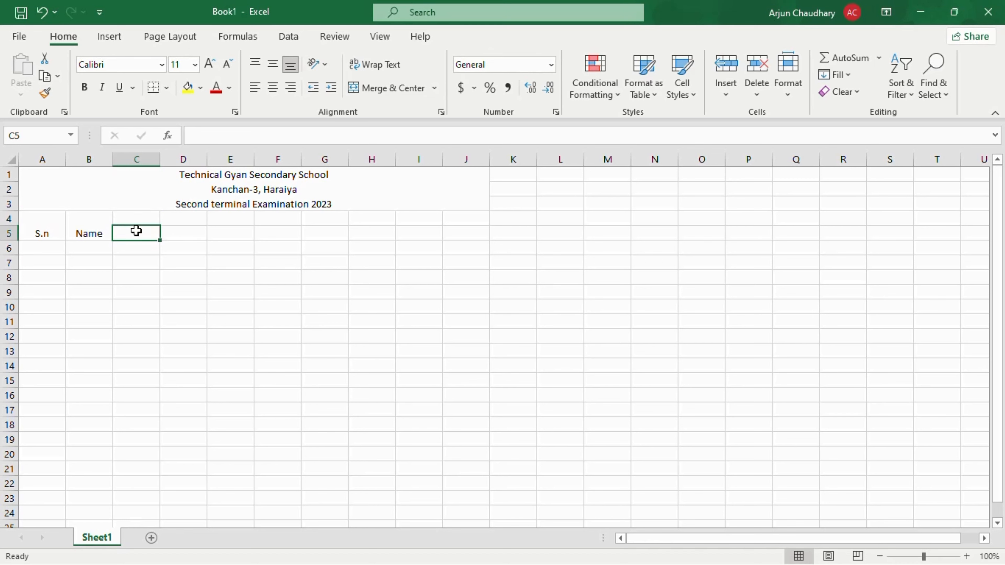
text(Math)
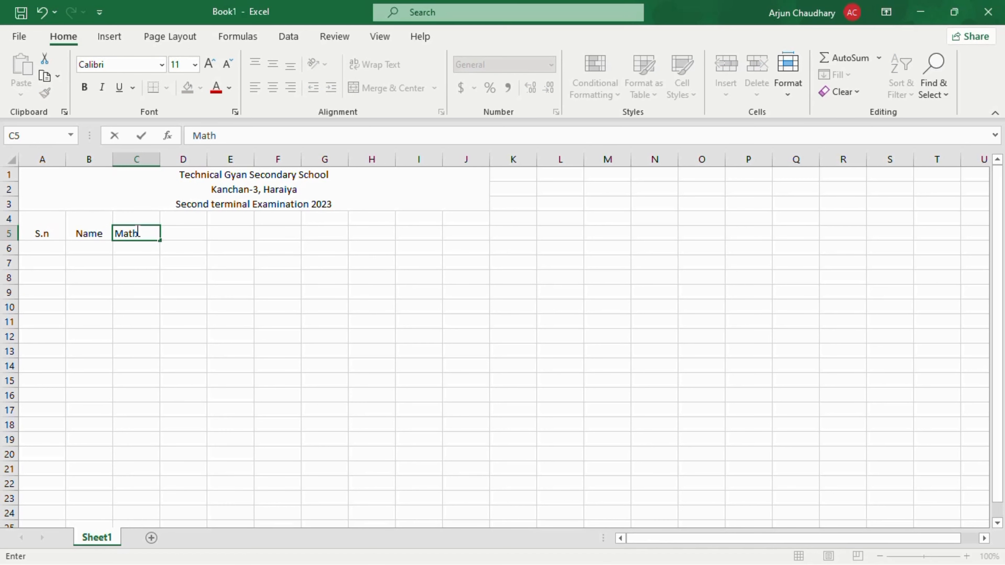
key(Tab)
text(Science)
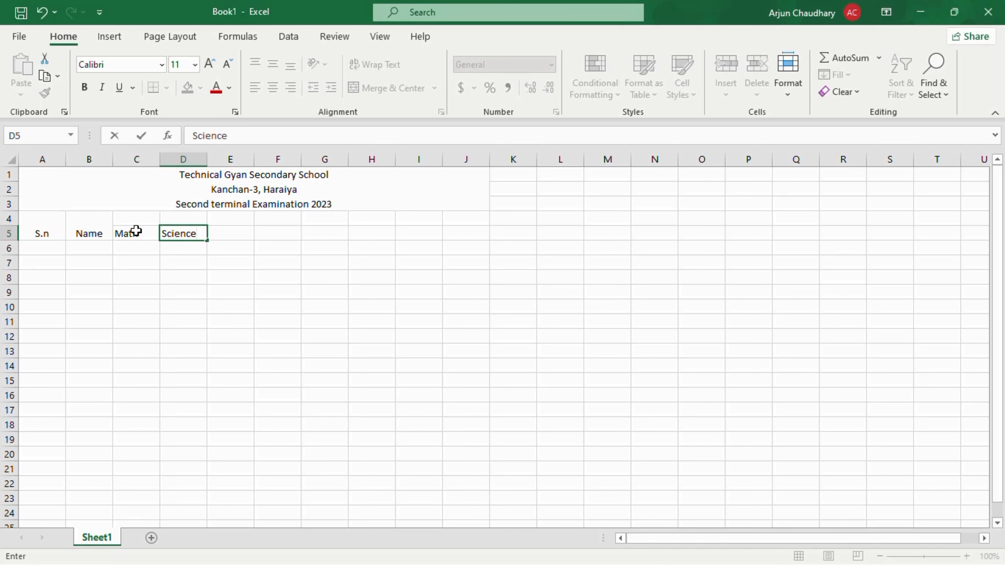
key(Tab)
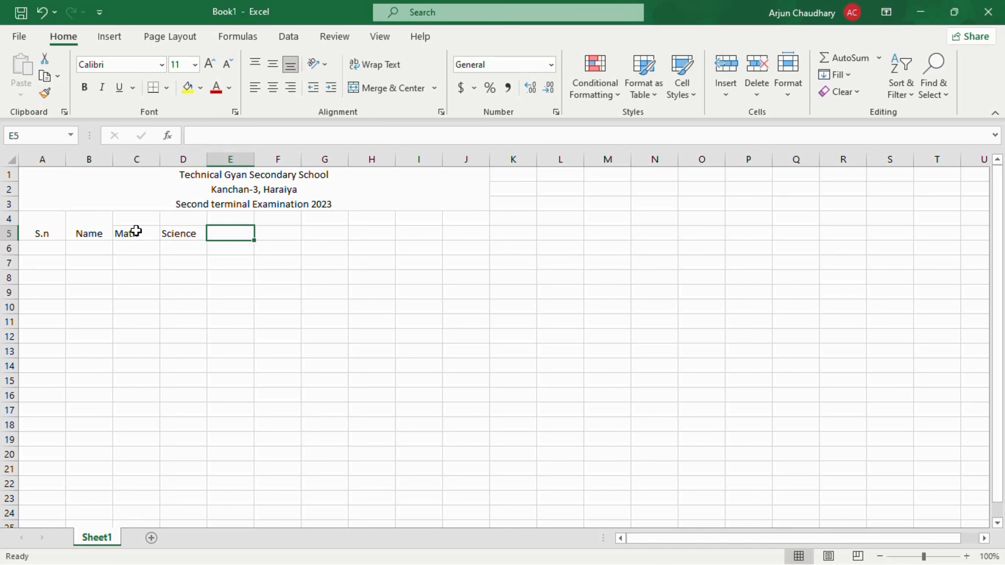
text(Social)
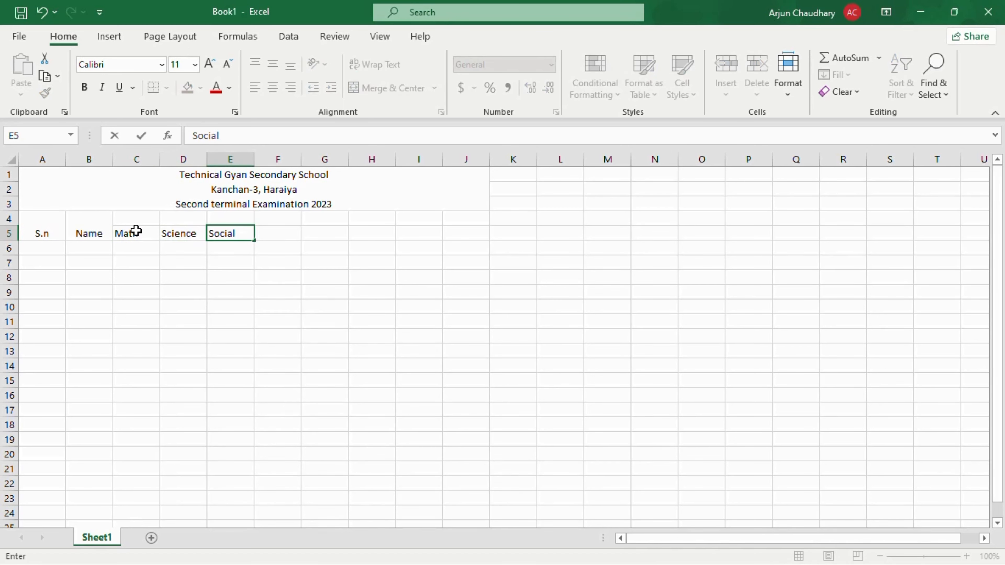
key(Tab)
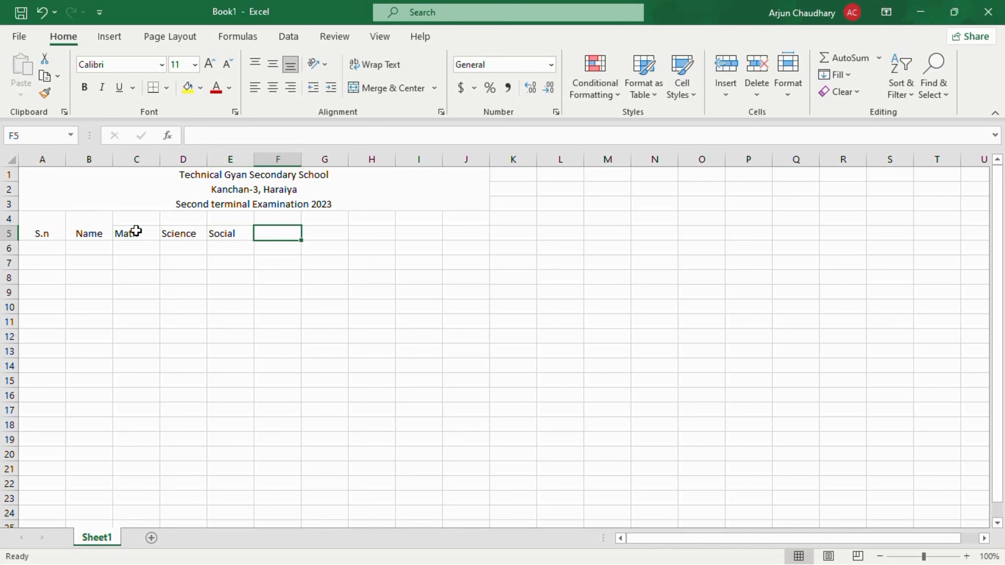
text(English)
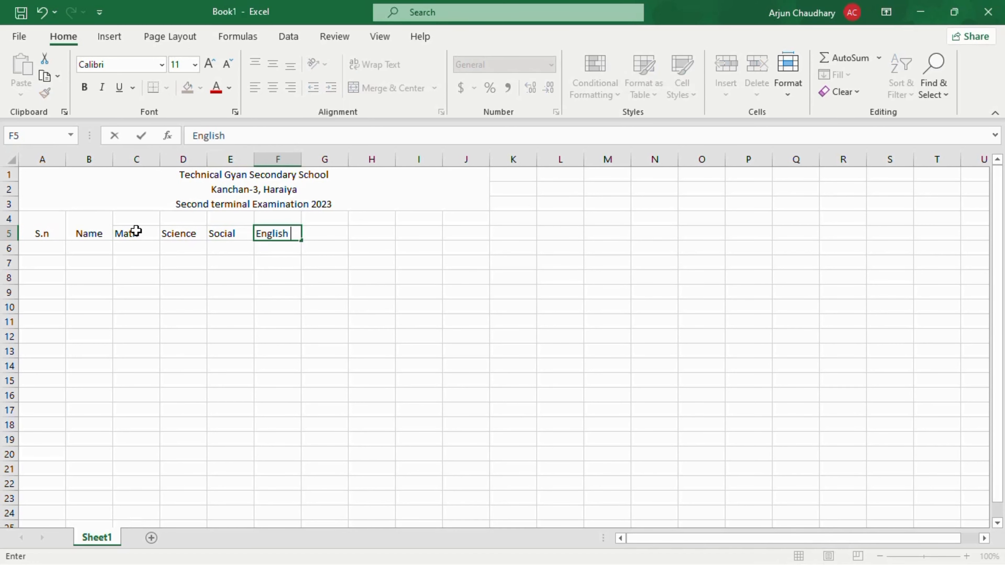
key(Tab)
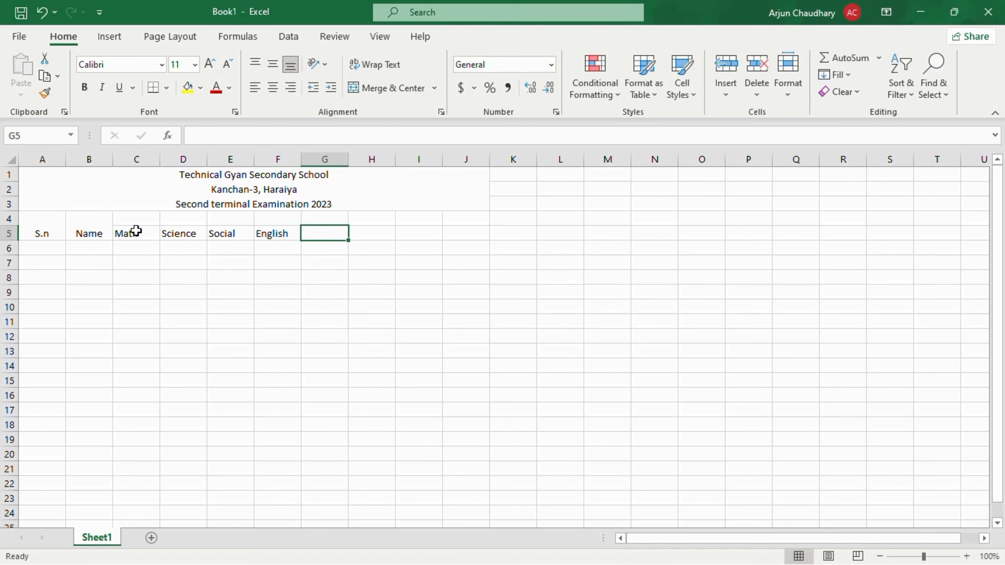
text(Compiu)
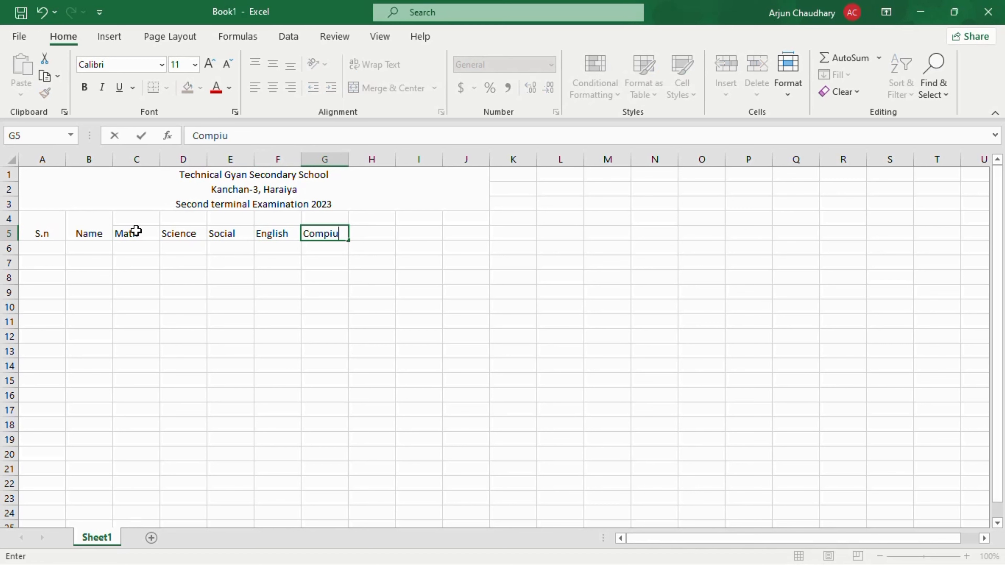
key(BackSpace)
key(BackSpace)
text(uter)
Step: Merge and center cells C4:G4 above the subject names and enter the group heading "Subjects"
click(132, 220)
drag(132, 220, 318, 214)
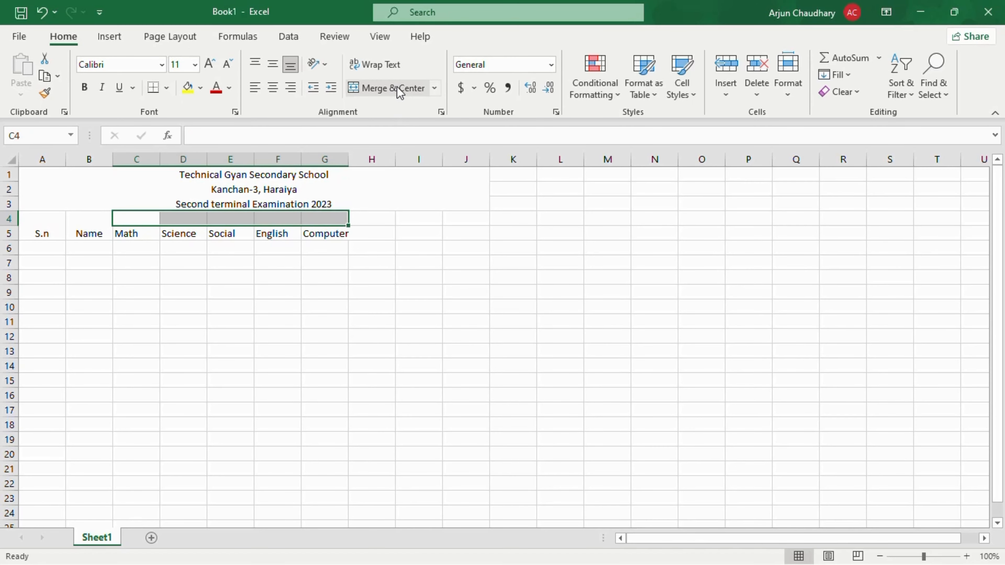
click(401, 92)
double_click(227, 216)
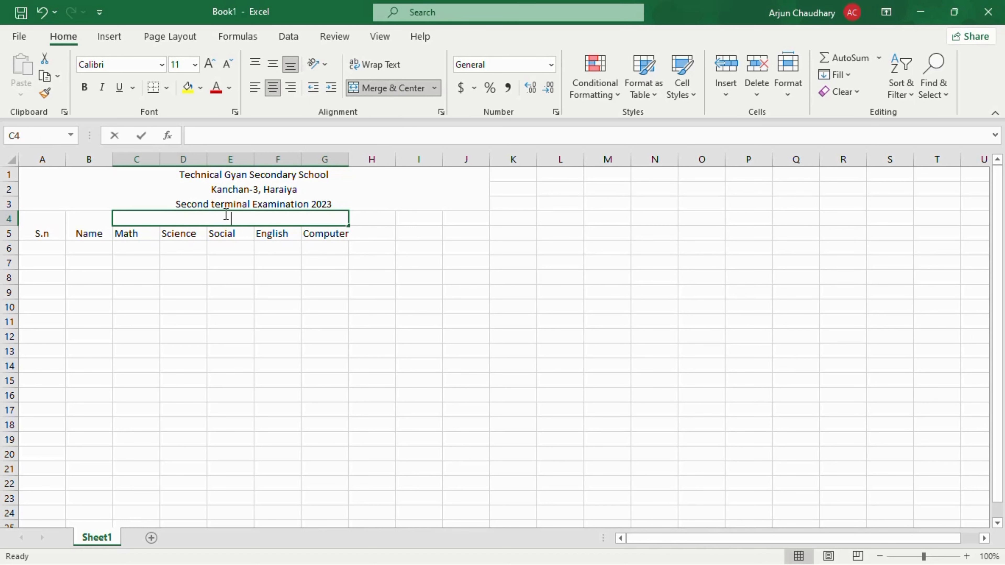
text(S)
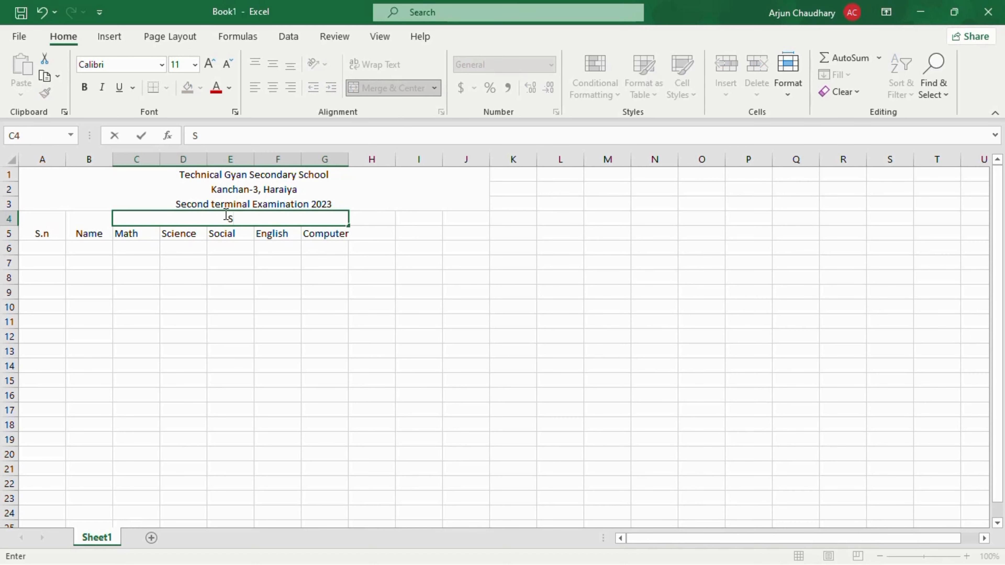
text(ubjects)
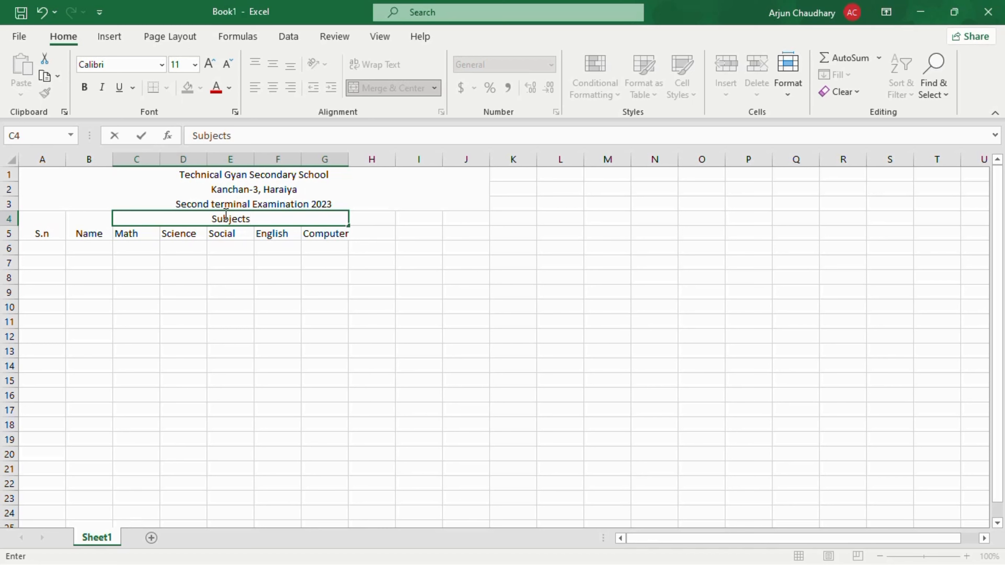
click(364, 293)
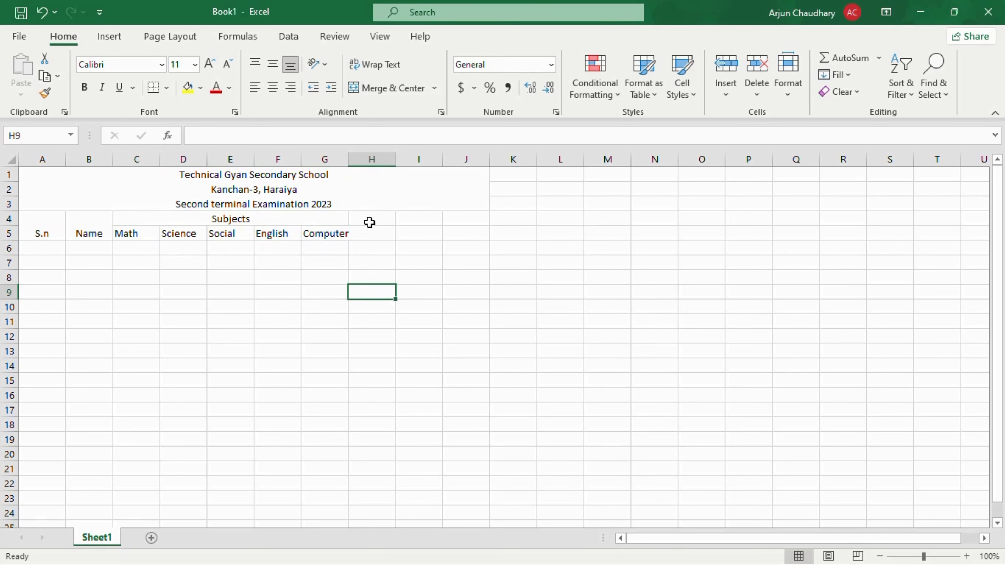
Step: Merge and center cells H4:H5 and enter the column heading "Total"
drag(370, 220, 372, 234)
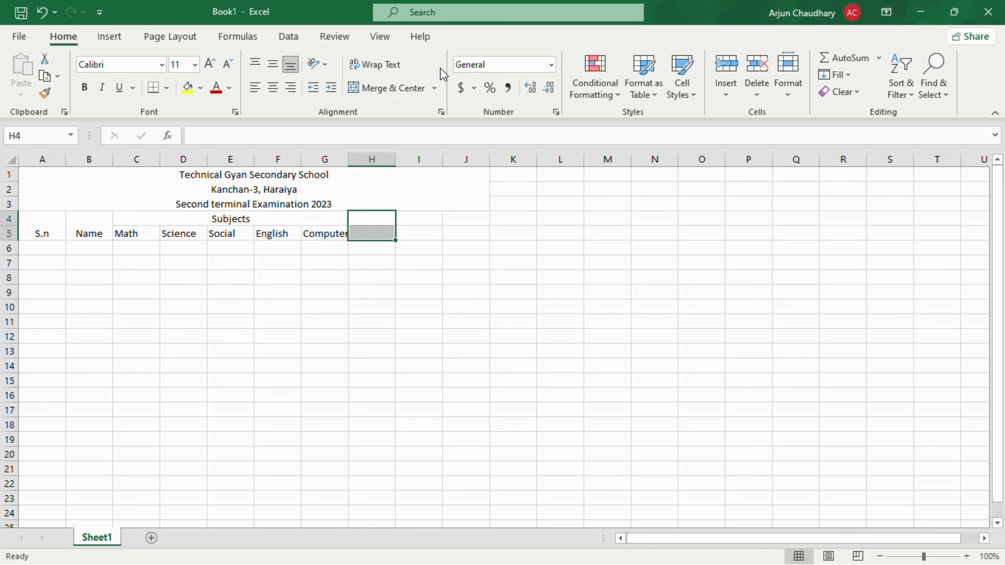
click(360, 88)
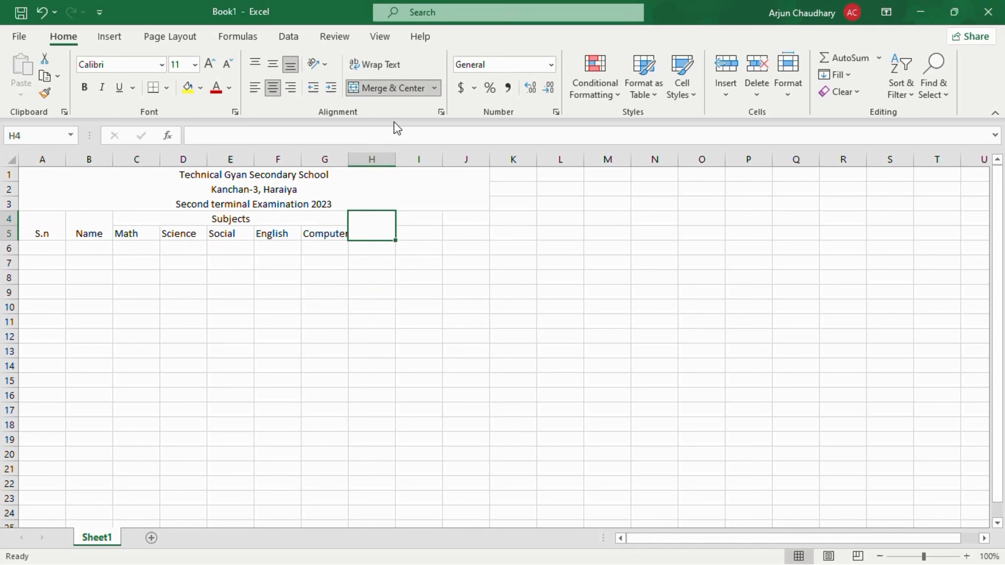
double_click(378, 221)
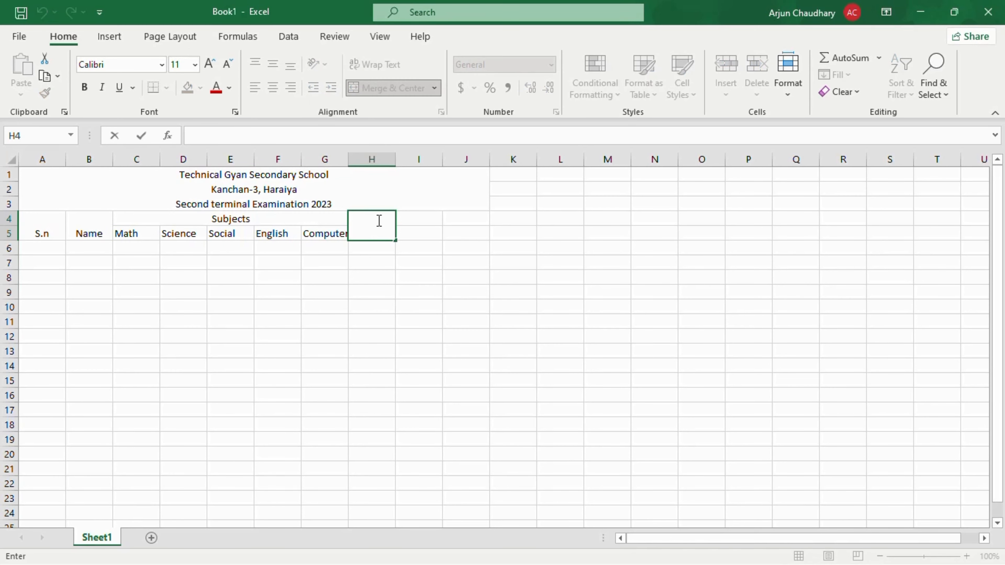
text(Total)
Step: Merge and center cells I4:I5 and enter the column heading "%"
click(417, 219)
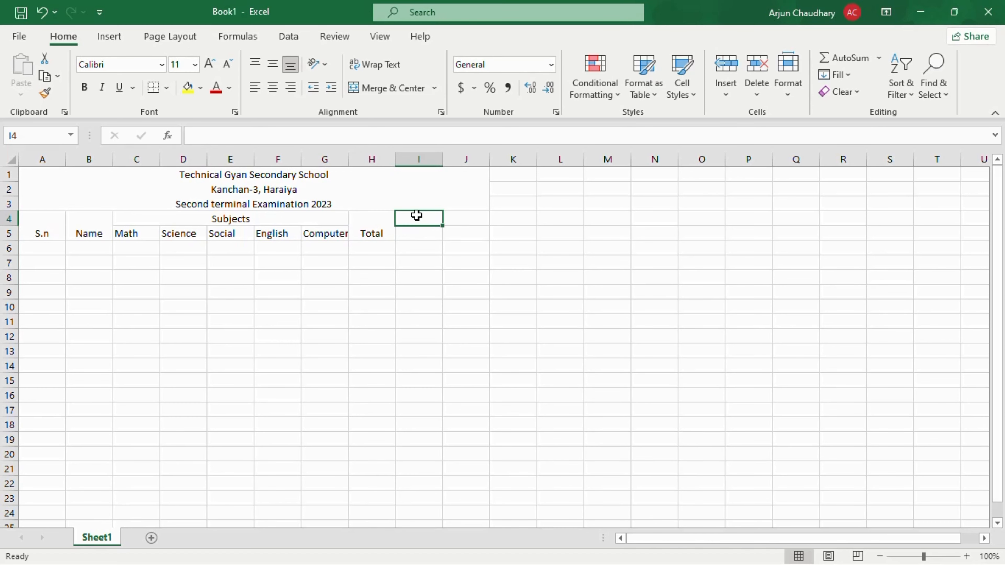
drag(417, 215, 420, 227)
click(389, 89)
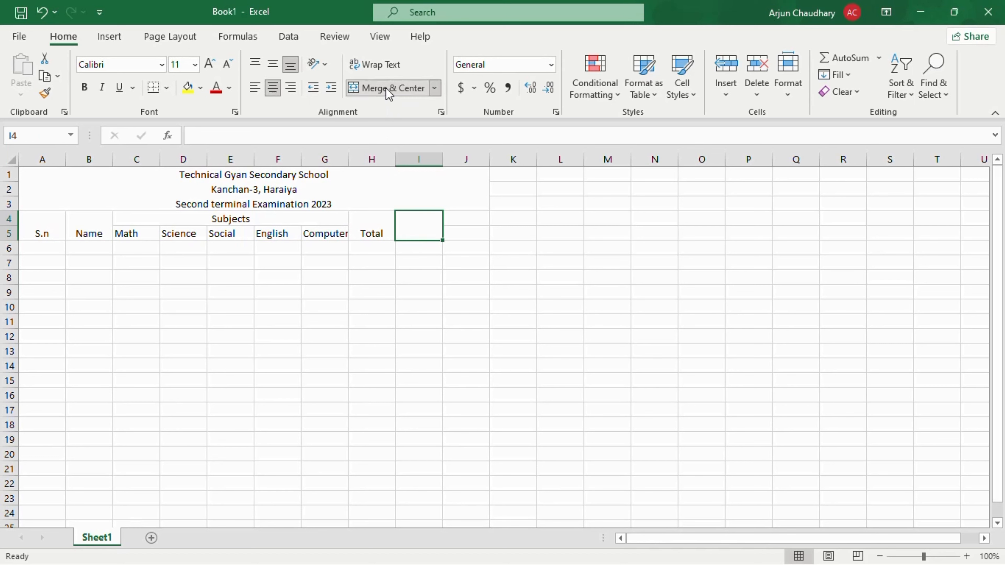
double_click(421, 217)
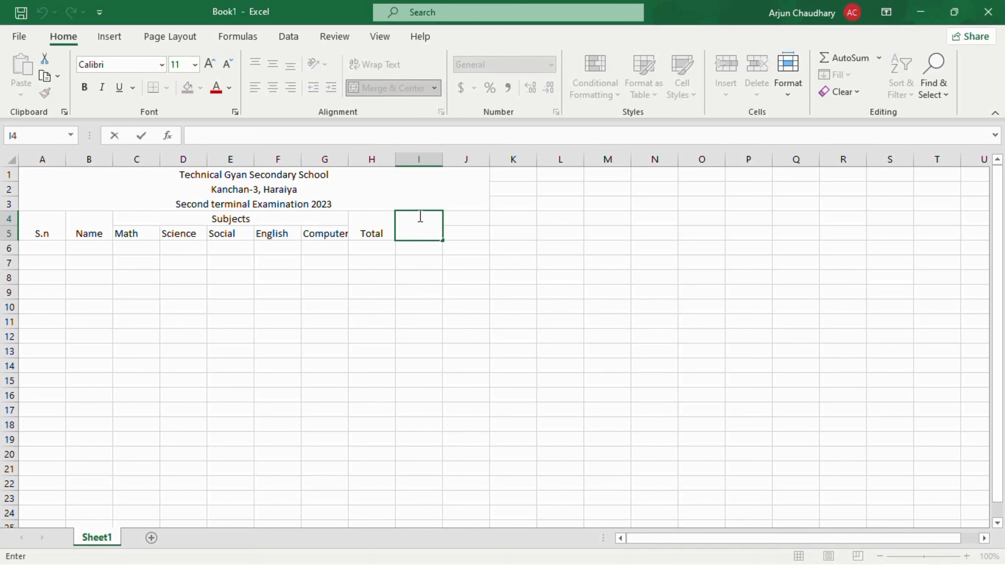
text(%)
Step: Merge and center cells J4:J5 and enter the column heading "Rank"
click(465, 218)
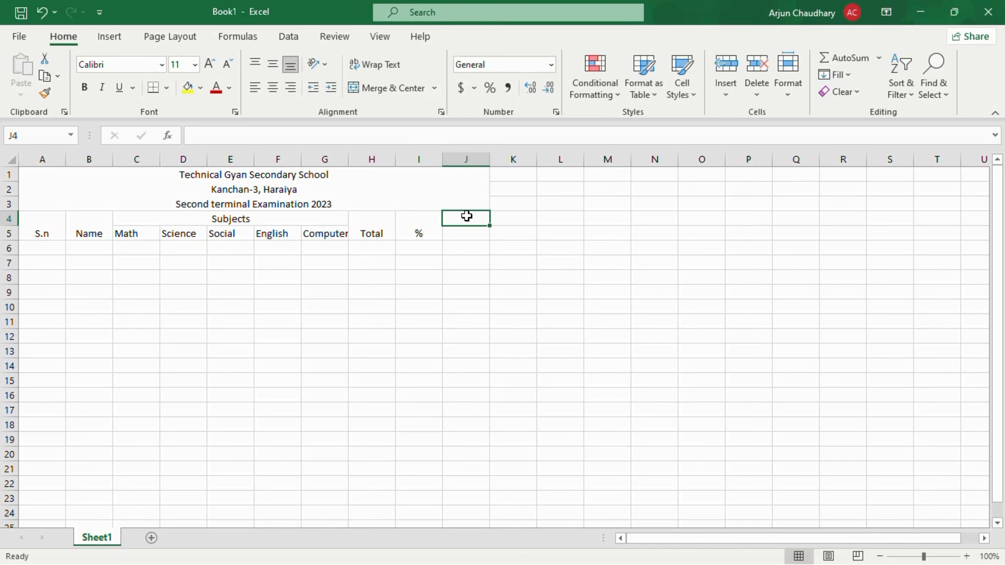
drag(465, 218, 467, 234)
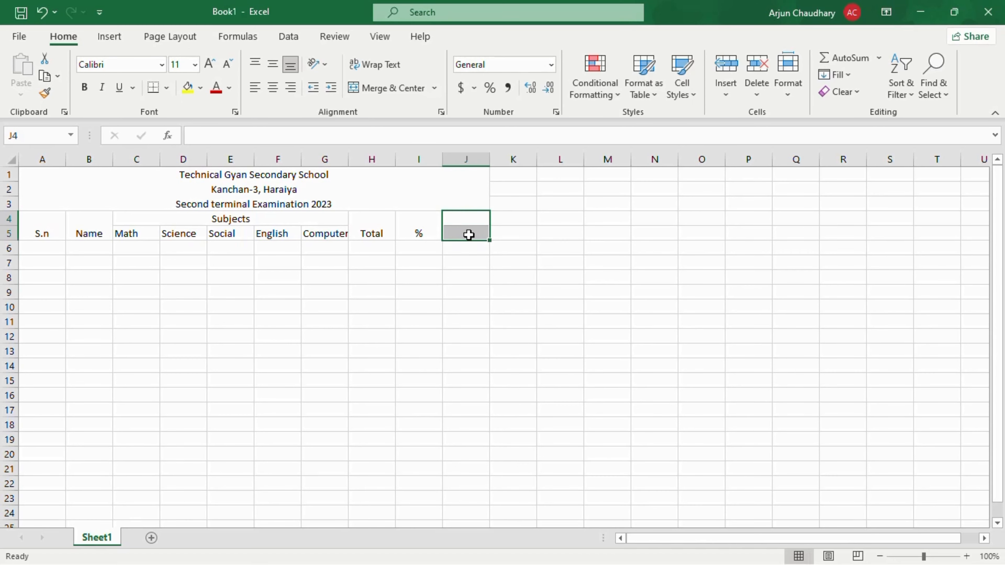
click(381, 88)
text(Rank)
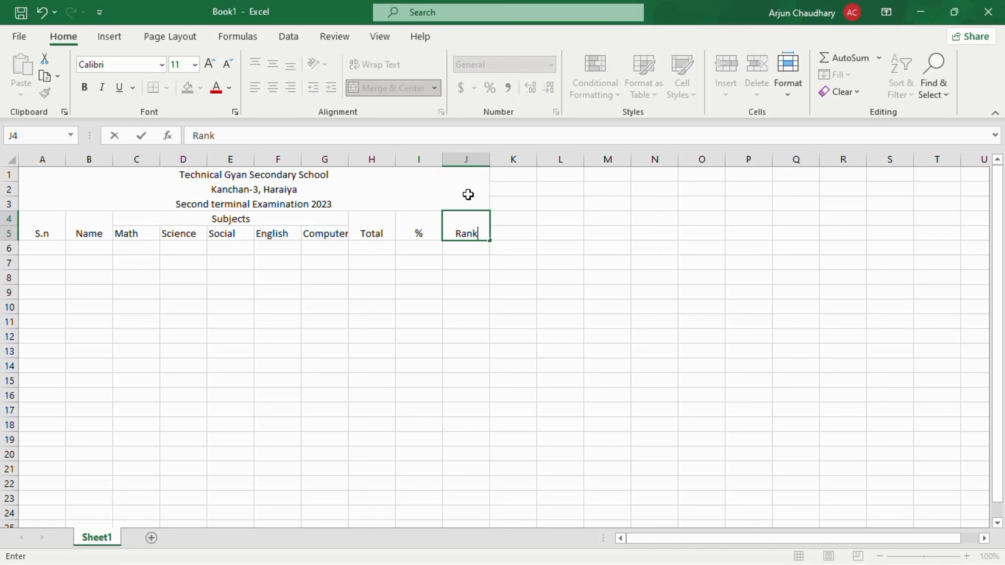
drag(479, 233, 458, 233)
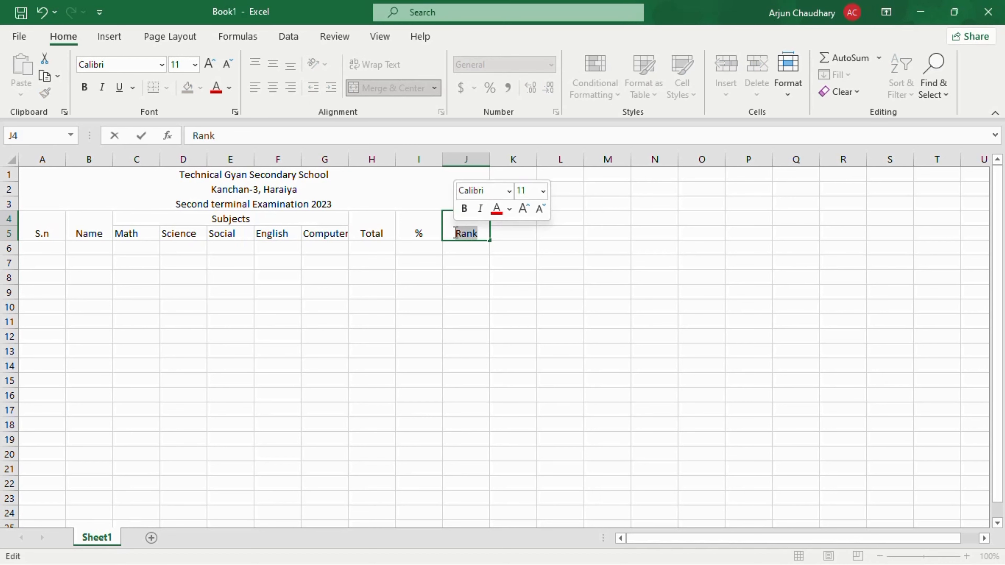
Step: Enter 1 and 2 in A6:A7 and autofill the serial numbers down to 10 in A15
click(39, 249)
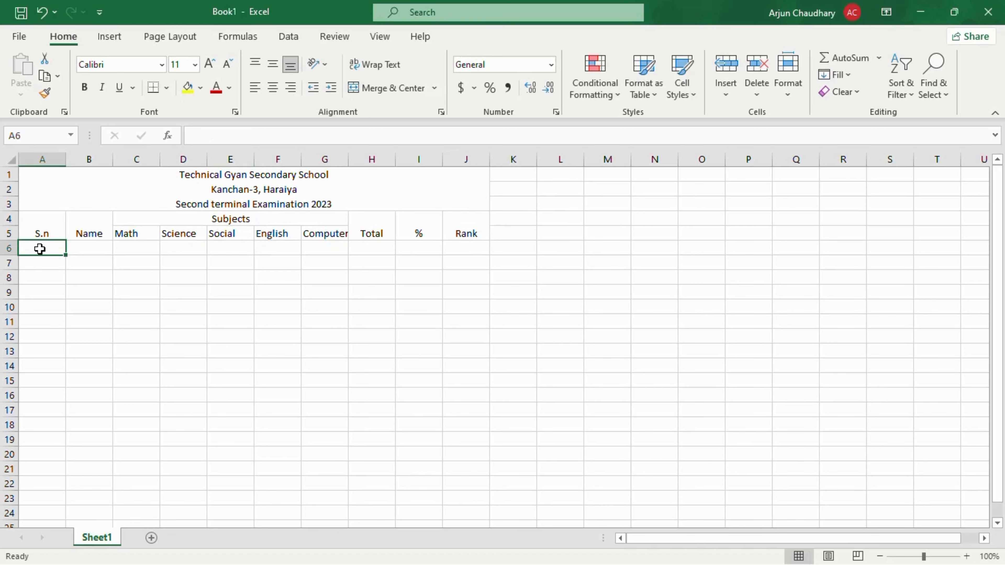
text(1)
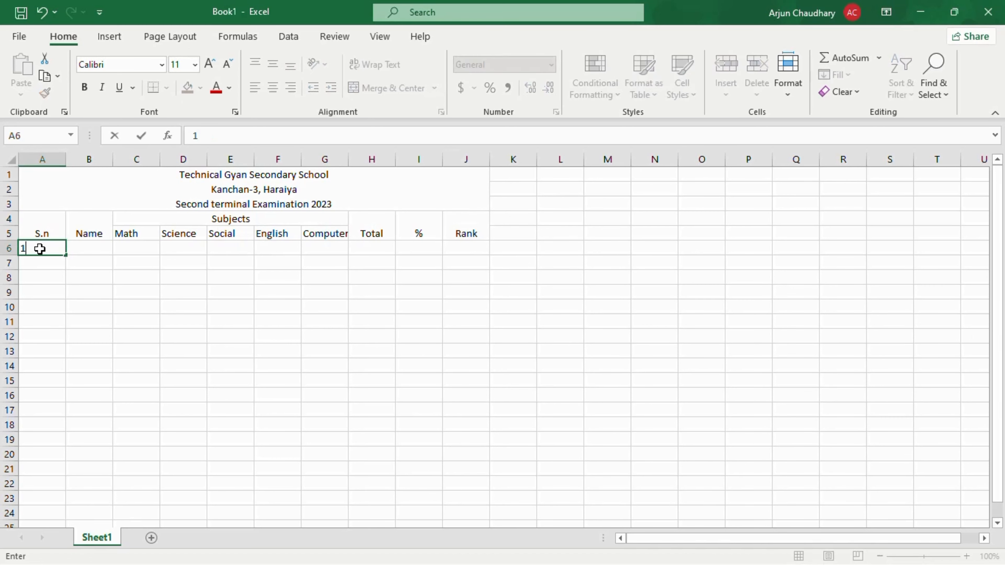
key(Return)
text(2)
key(Return)
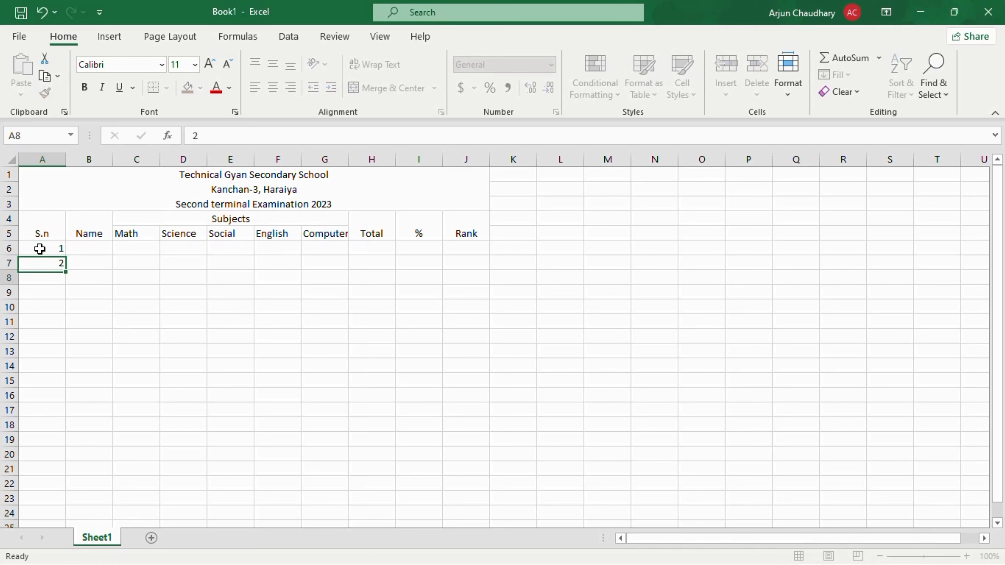
drag(47, 248, 55, 256)
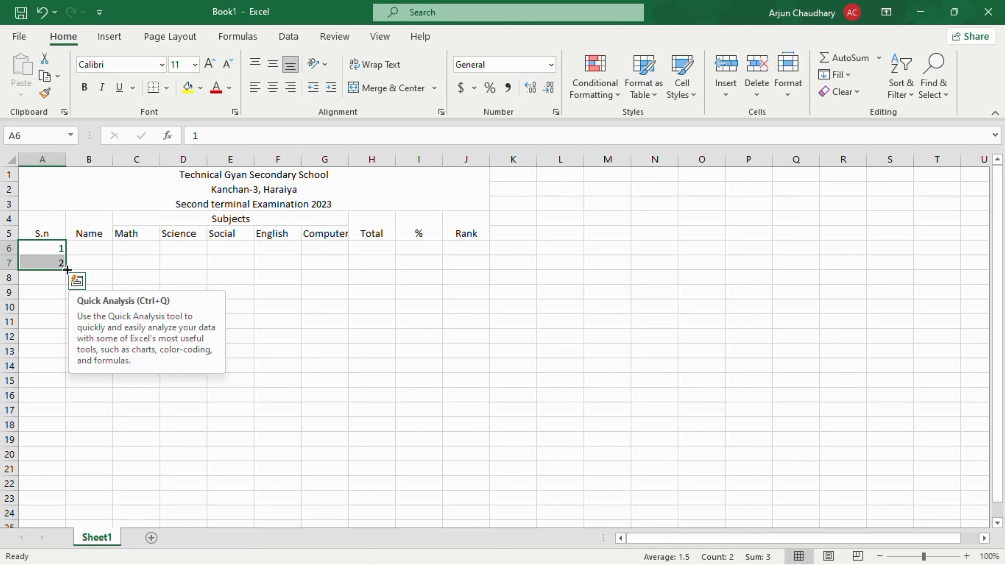
drag(66, 269, 69, 385)
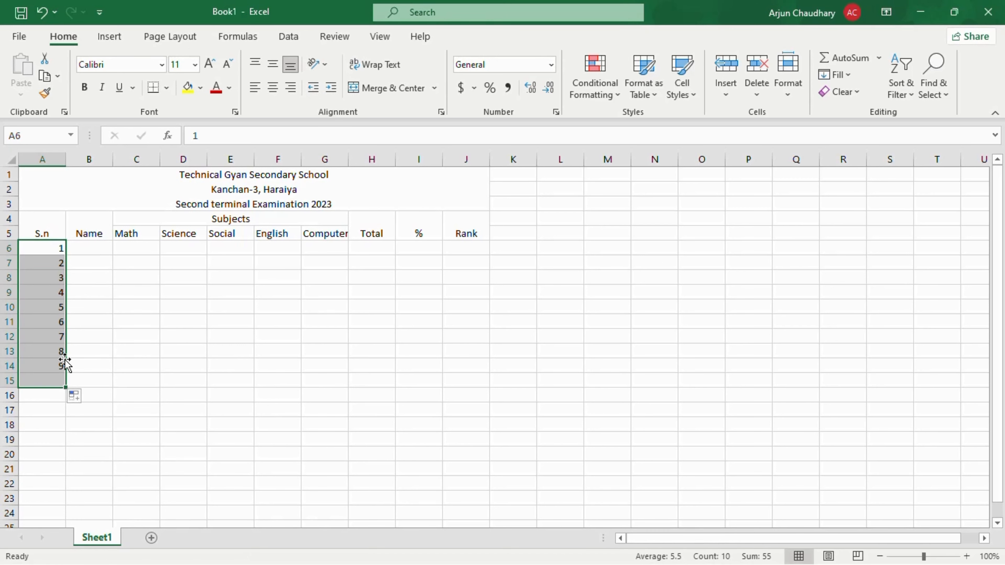
Step: Enter the first names of the first five students in cells B6:B10 of the Name column
click(91, 249)
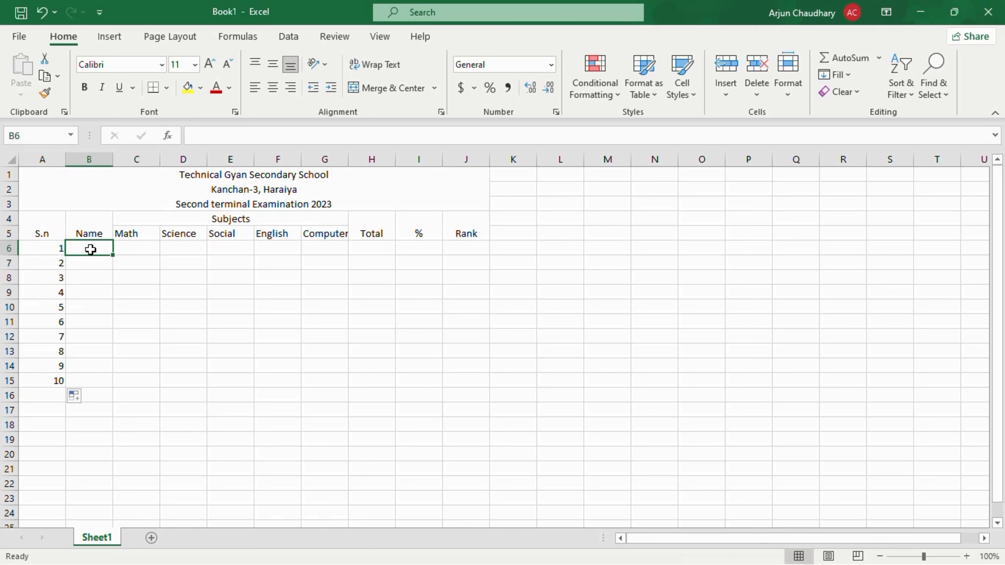
text(Arjun)
key(Return)
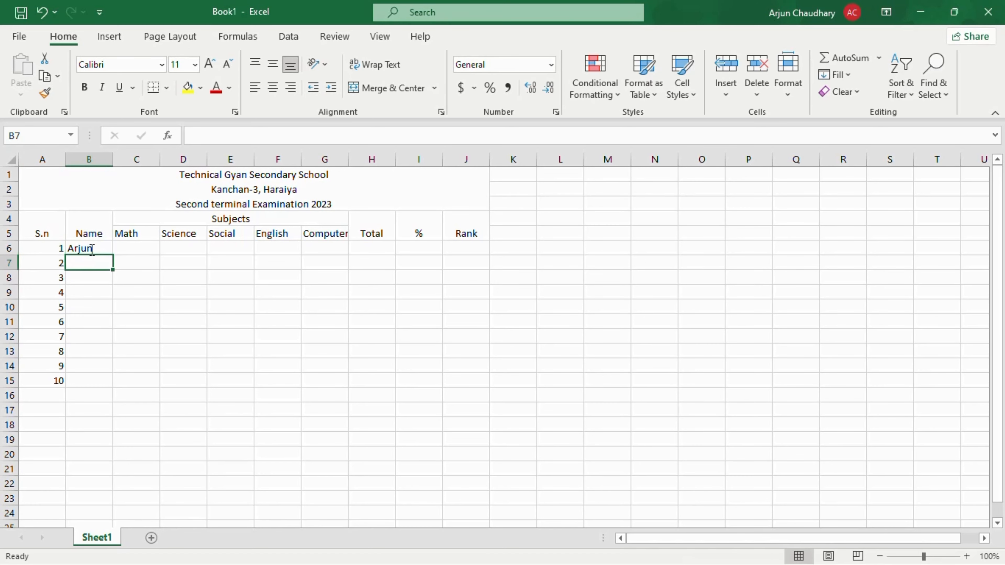
text(R)
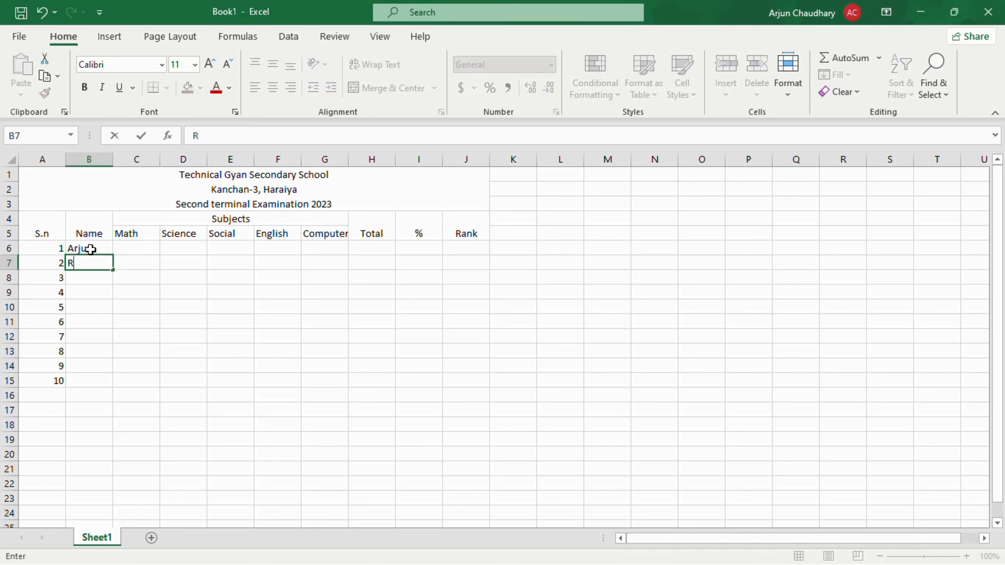
text(ohit)
key(Return)
text(Salma)
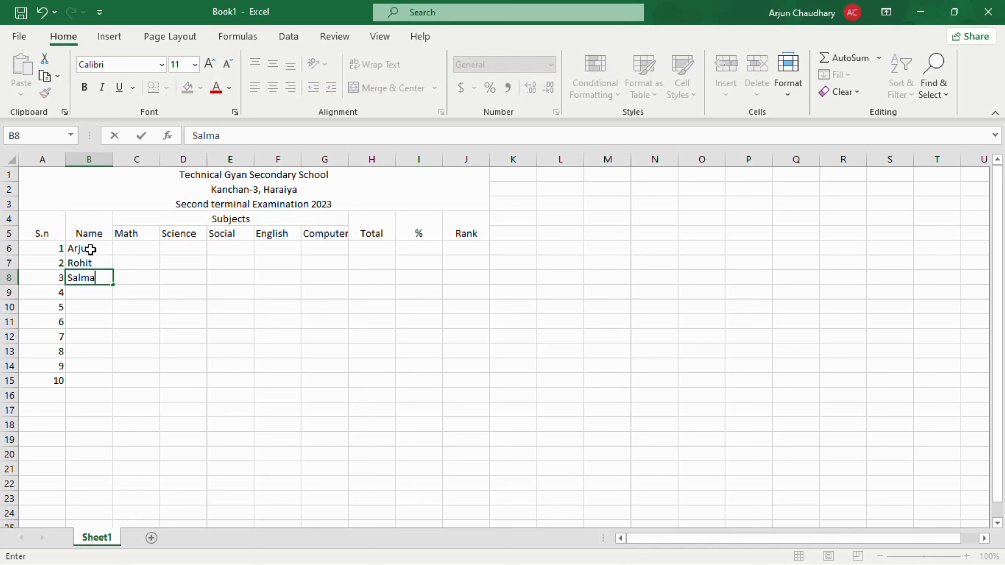
text(n)
key(Return)
text(R)
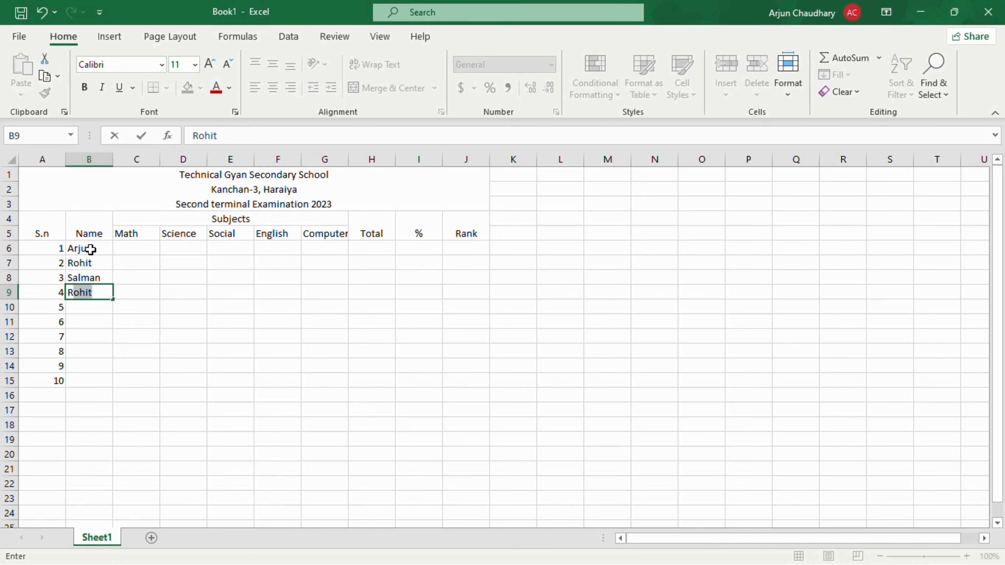
text(ahul)
key(Return)
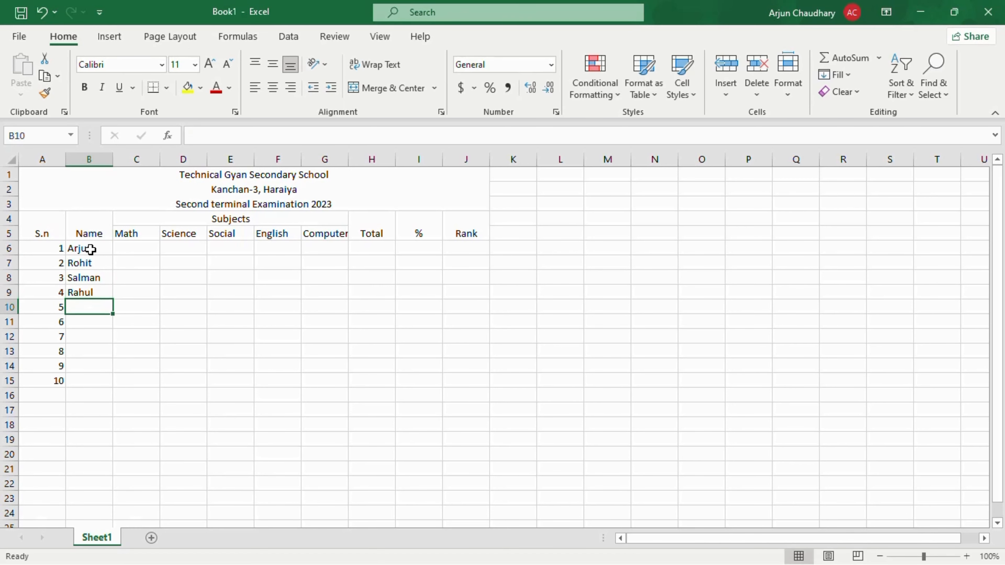
text(An)
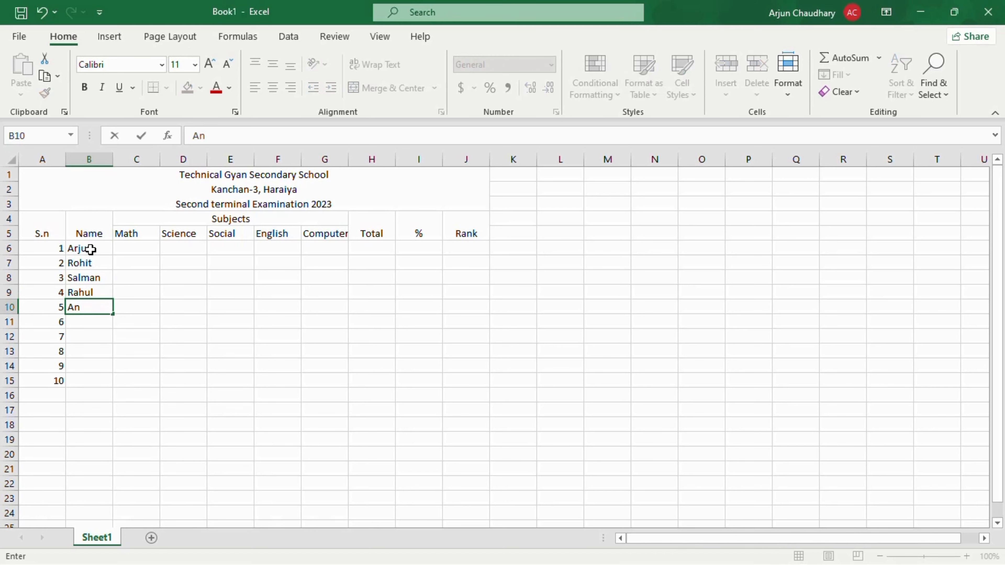
text(kit)
key(Return)
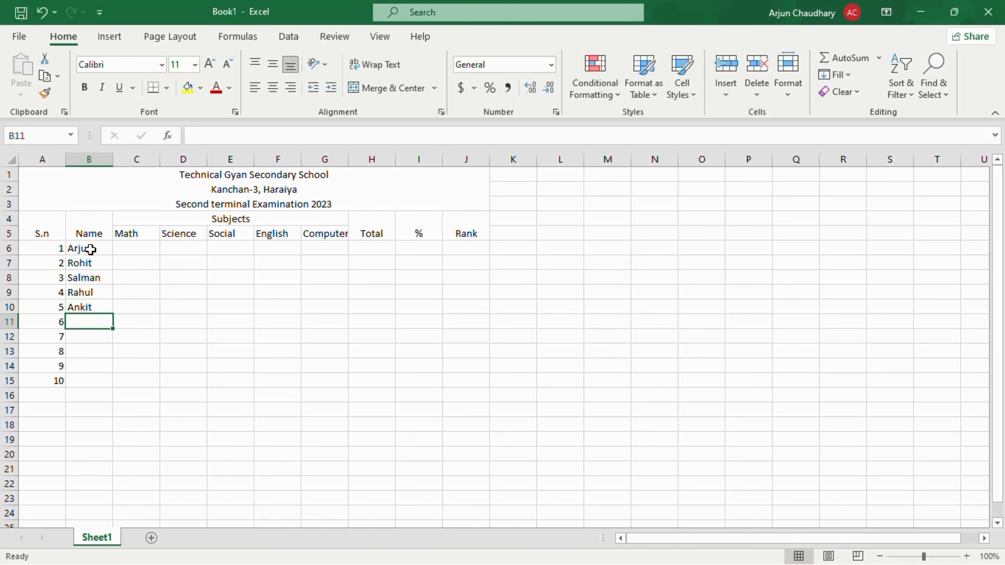
Step: Enter the first names of the remaining five students in cells B11:B15
text(Mukesh)
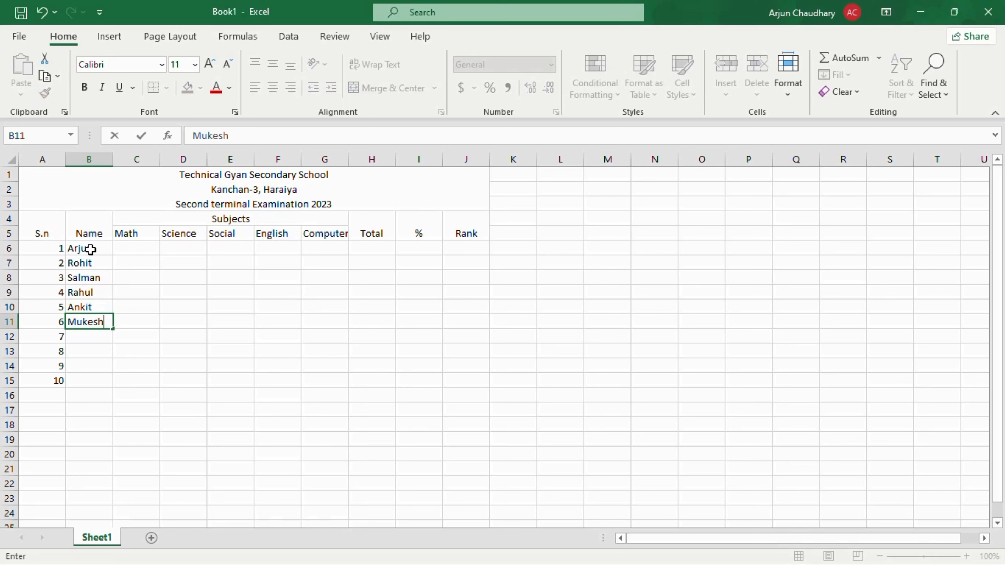
key(Return)
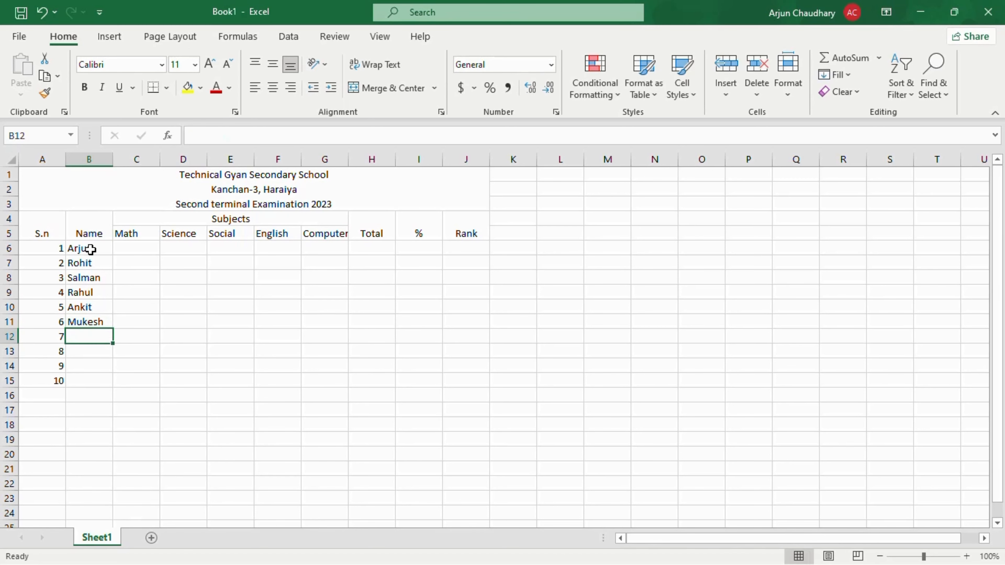
text(rohan)
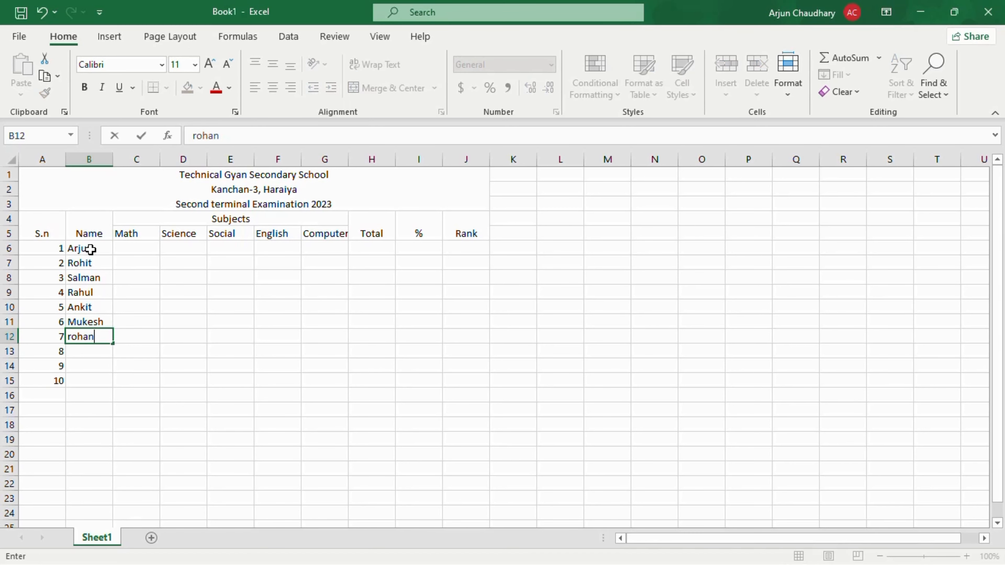
key(Return)
text(surendra)
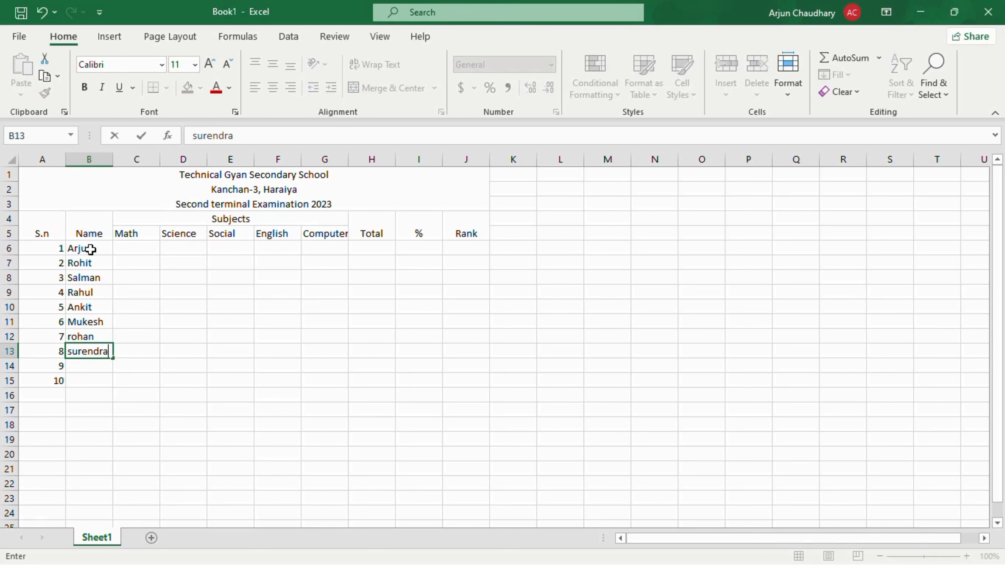
key(Return)
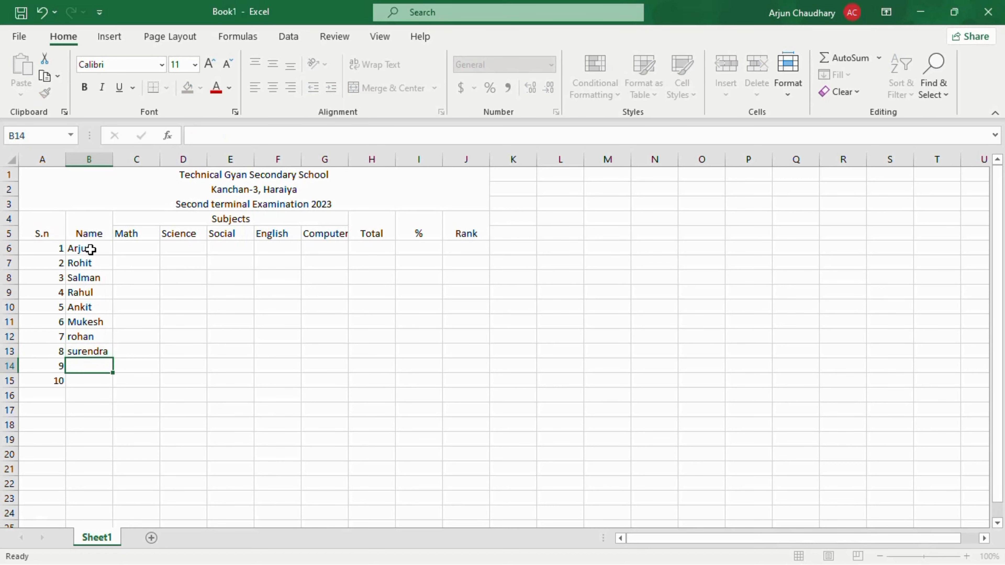
text(Bikash)
key(Return)
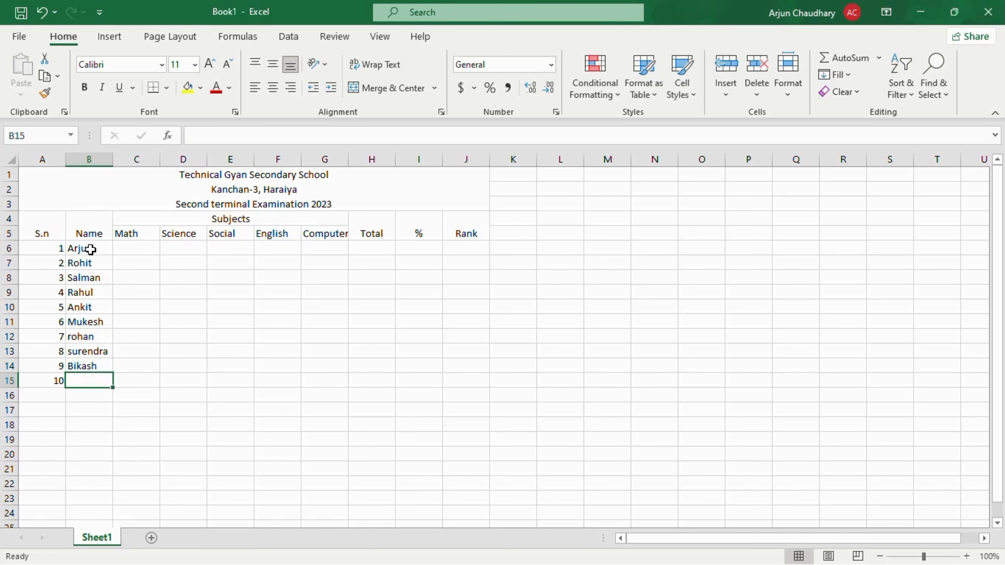
text(sandesh)
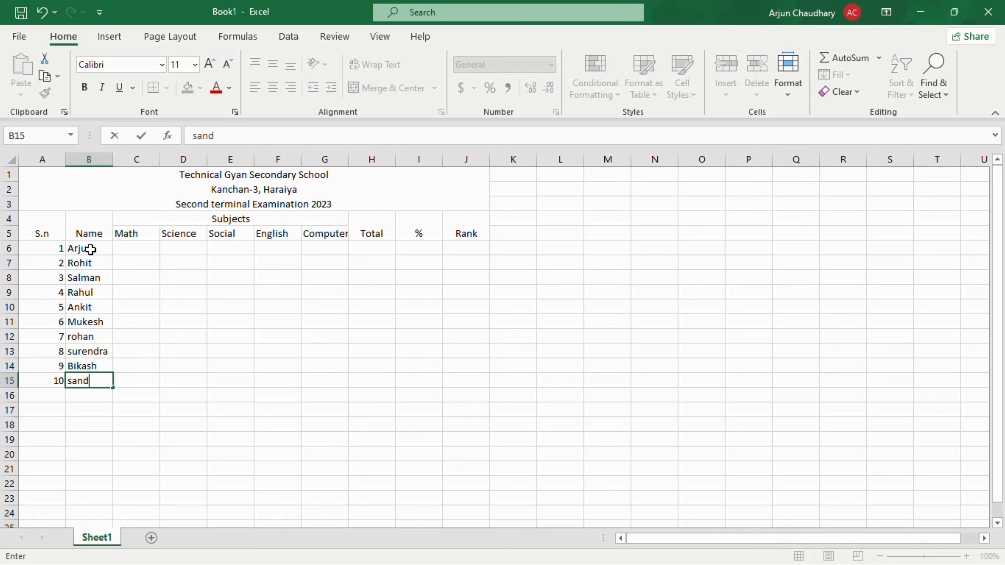
click(150, 232)
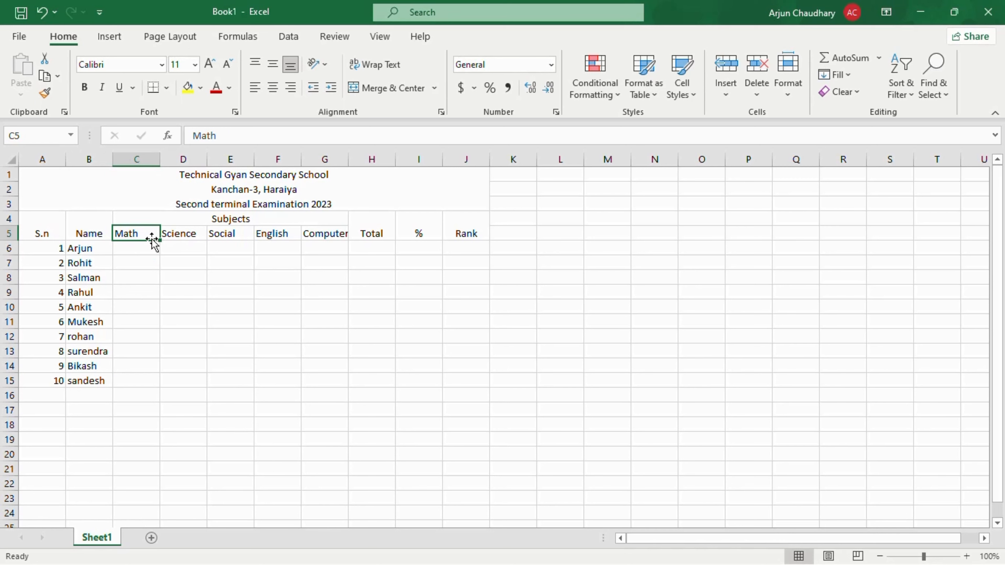
Step: Enter Math marks 78 and 79 in C6:C7 and autofill the series down to C15
click(132, 247)
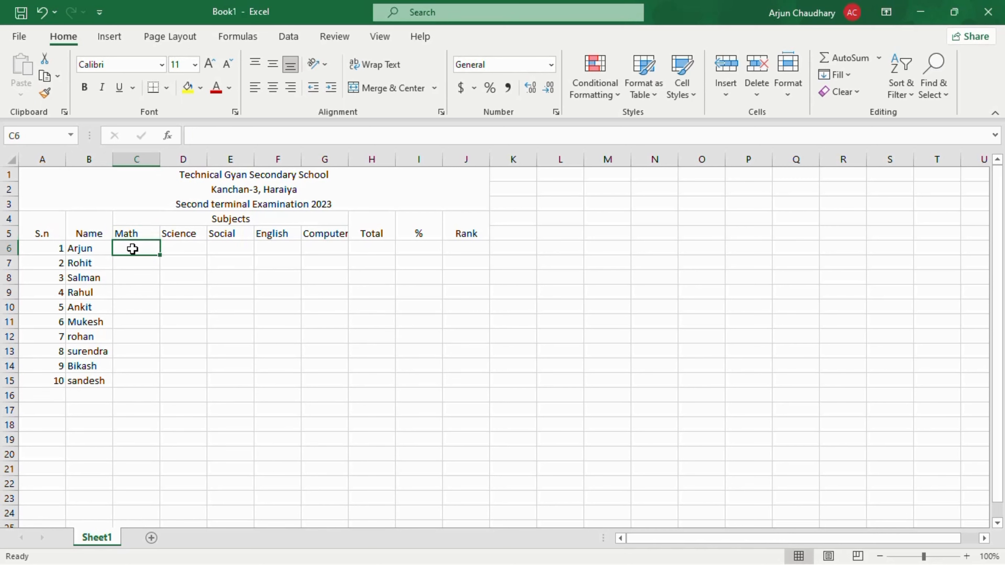
text(78)
key(Return)
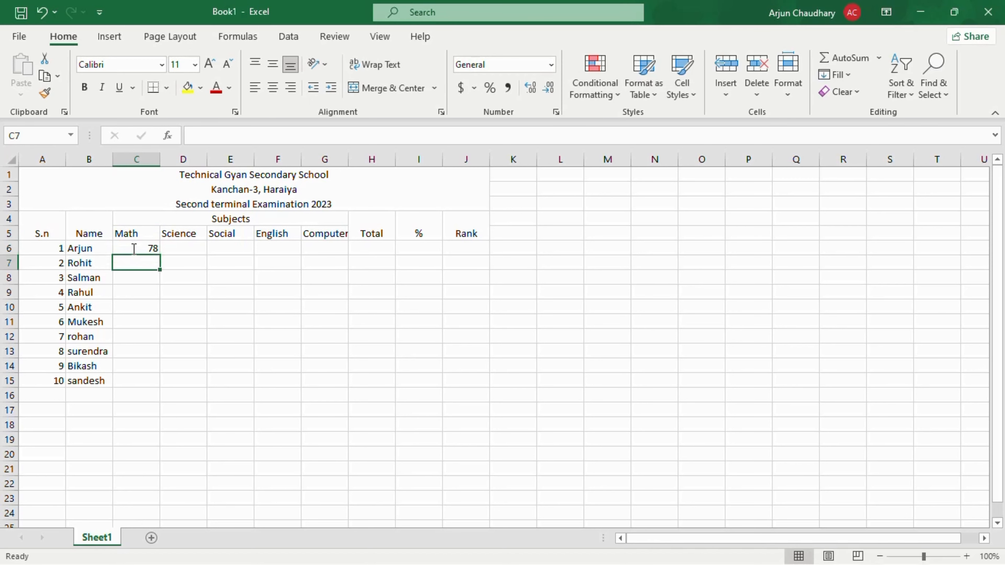
text(7+9)
key(BackSpace)
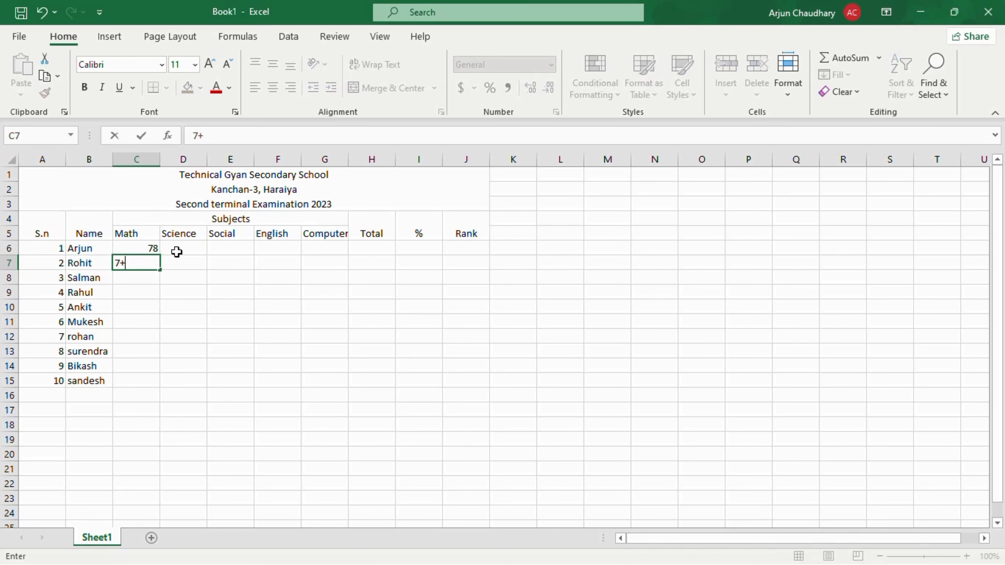
key(Return)
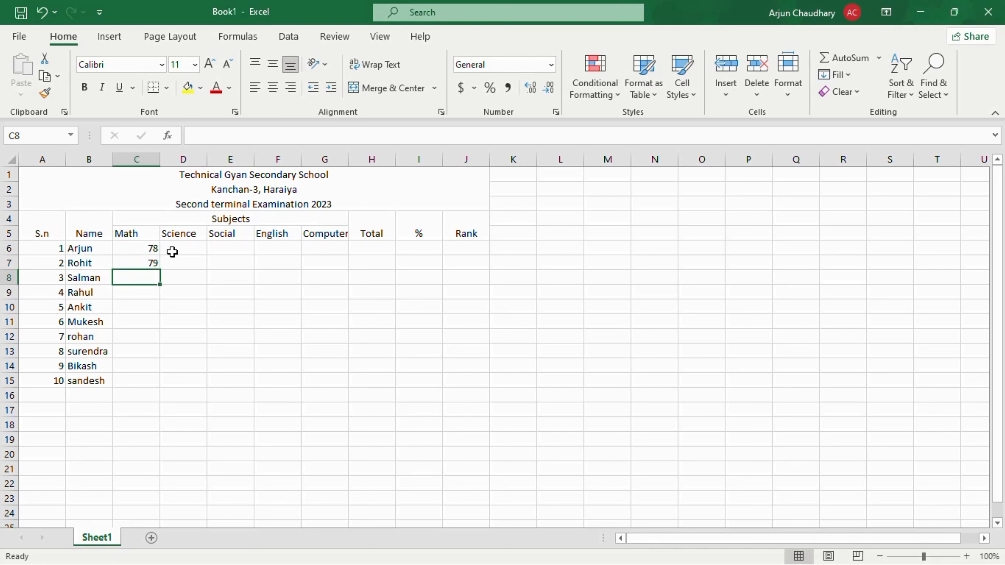
drag(153, 247, 158, 382)
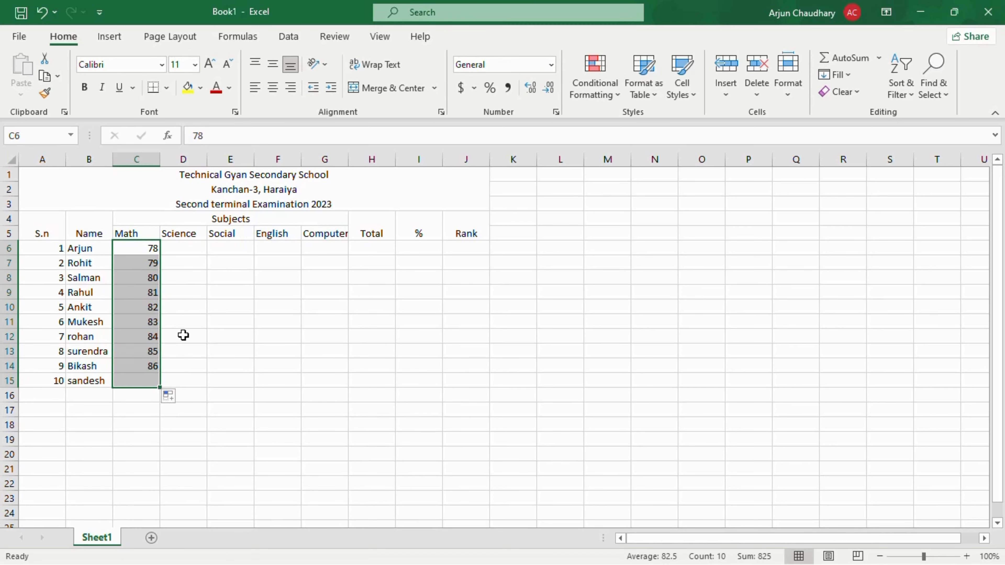
Step: Enter Science marks 65 and 66 in D6:D7 and autofill the series down to D15
click(179, 236)
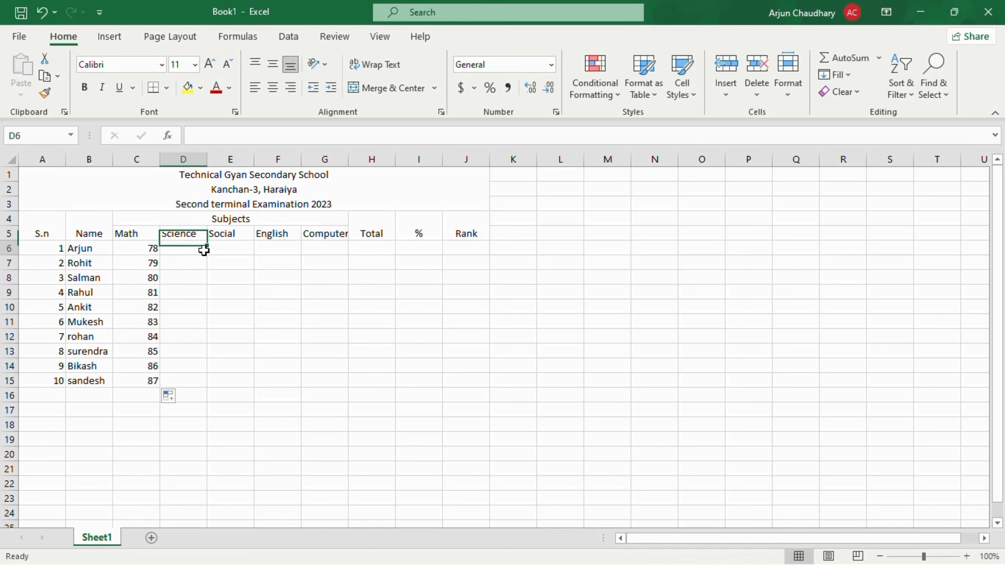
click(193, 249)
text(68)
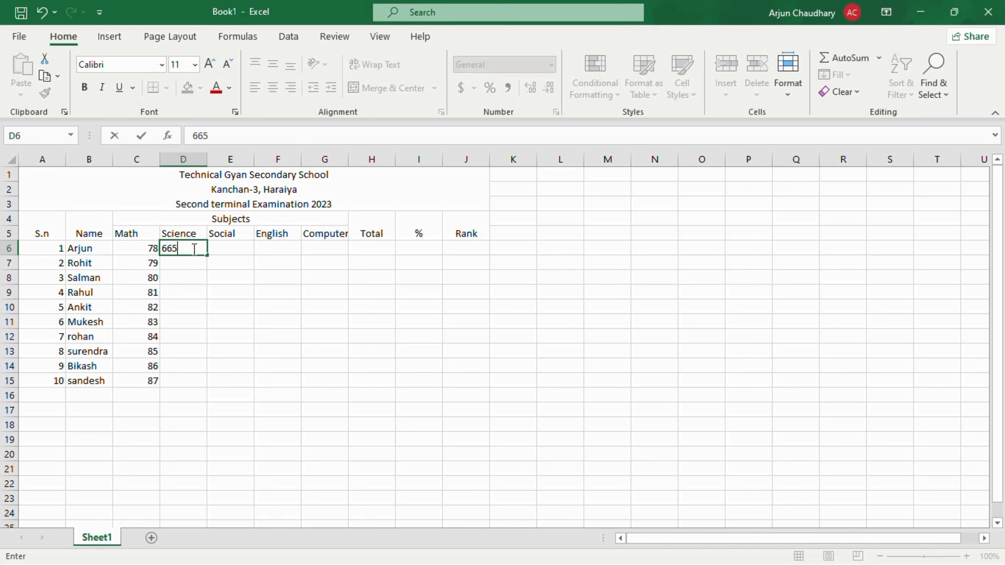
text(5)
key(Return)
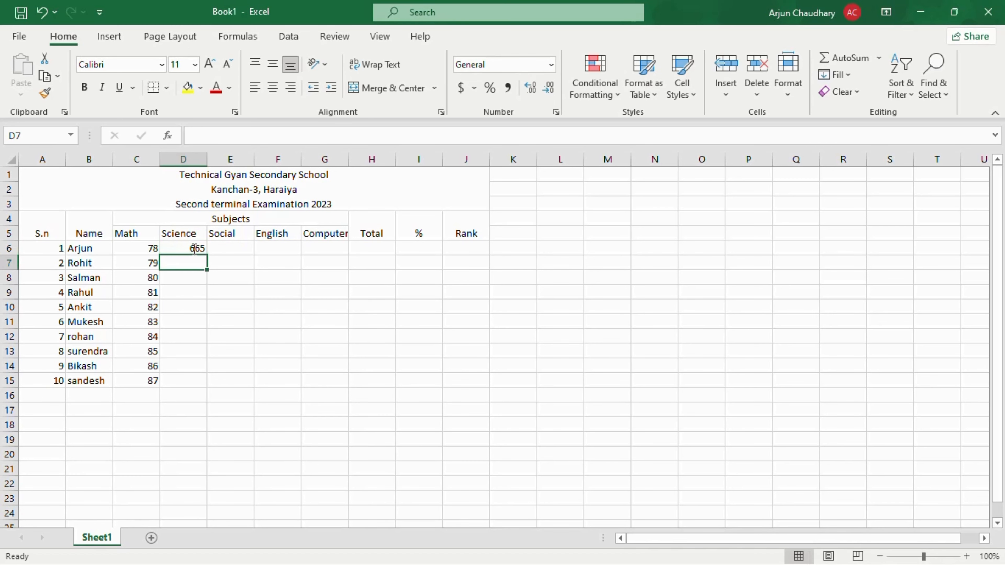
click(194, 248)
text(6)
key(Return)
text(6)
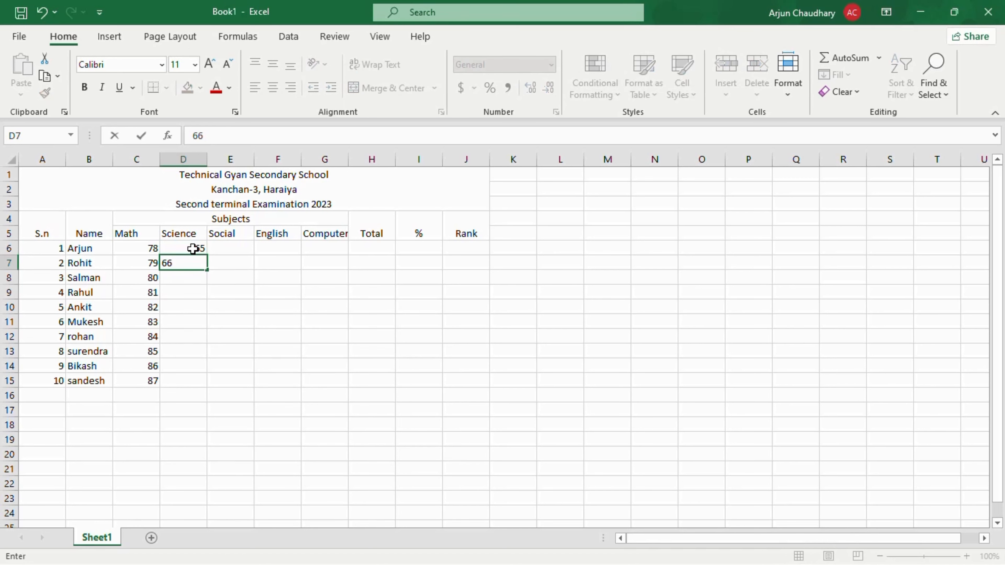
text(6)
click(193, 248)
drag(193, 248, 210, 388)
Step: Enter Social marks 59 and 60 in E6:E7 and autofill the series down to E15
click(221, 247)
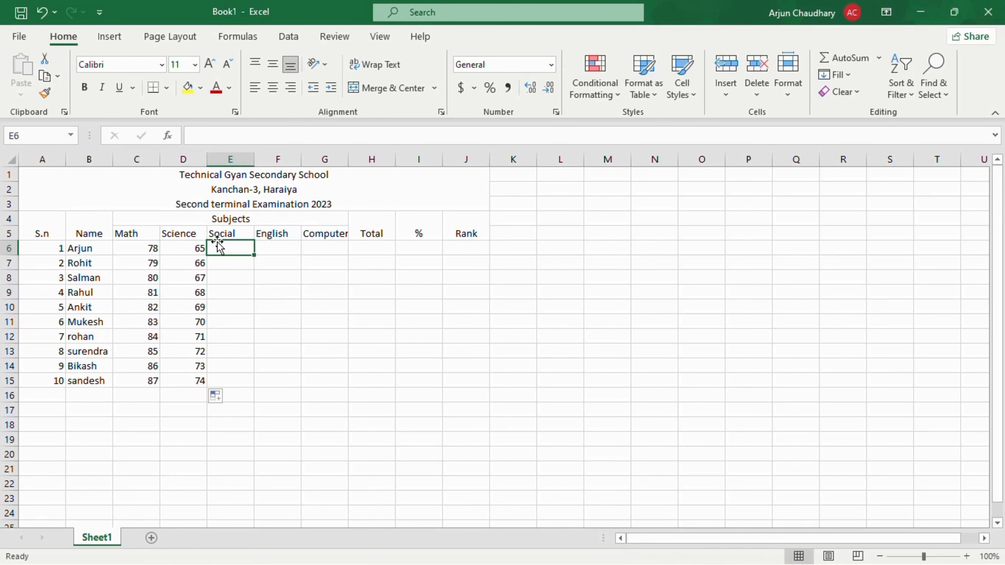
text(59)
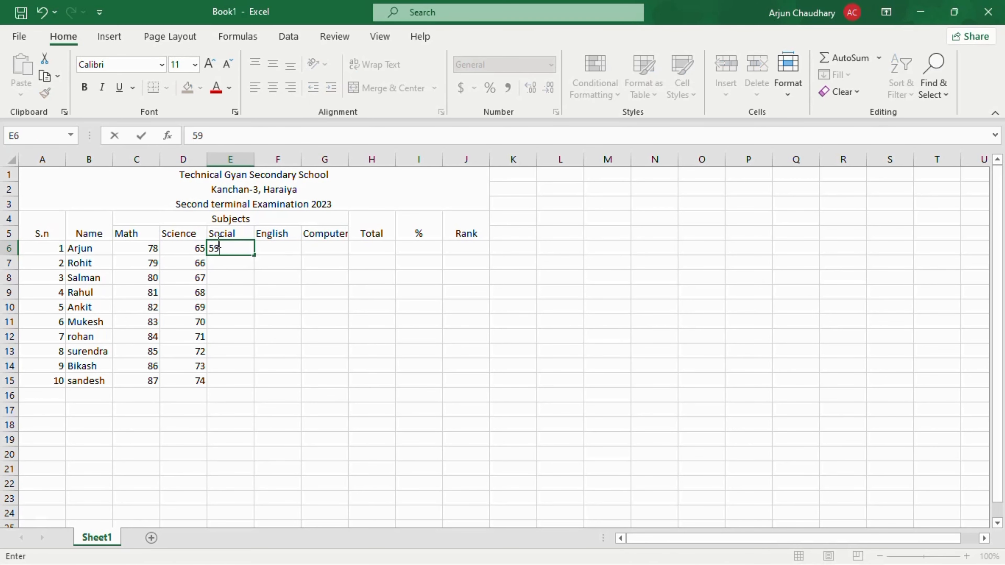
key(Return)
text(60)
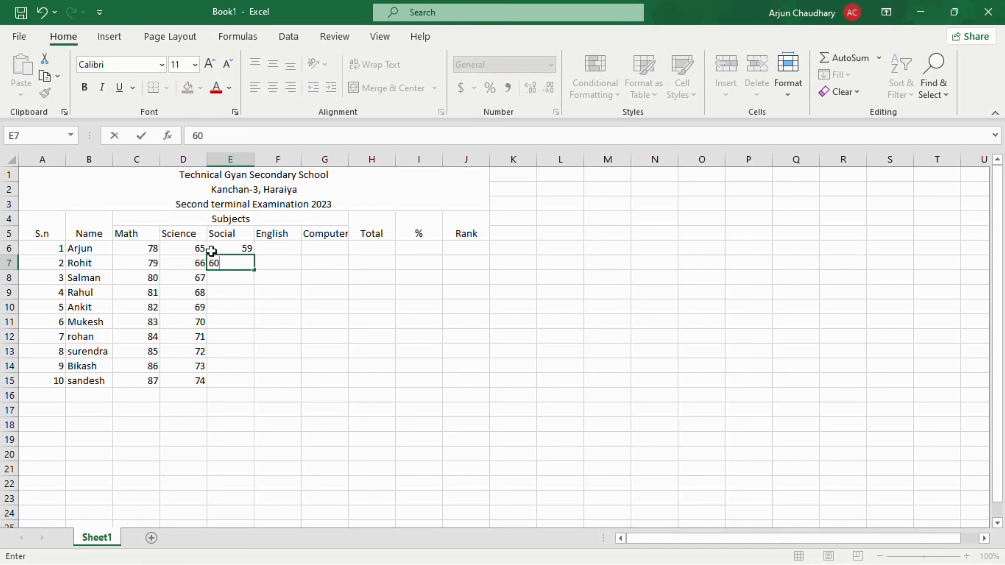
click(212, 251)
drag(221, 249, 270, 384)
click(237, 244)
Step: Enter English marks 80 and 81 in F6:F7 and autofill the series down to F15
click(279, 249)
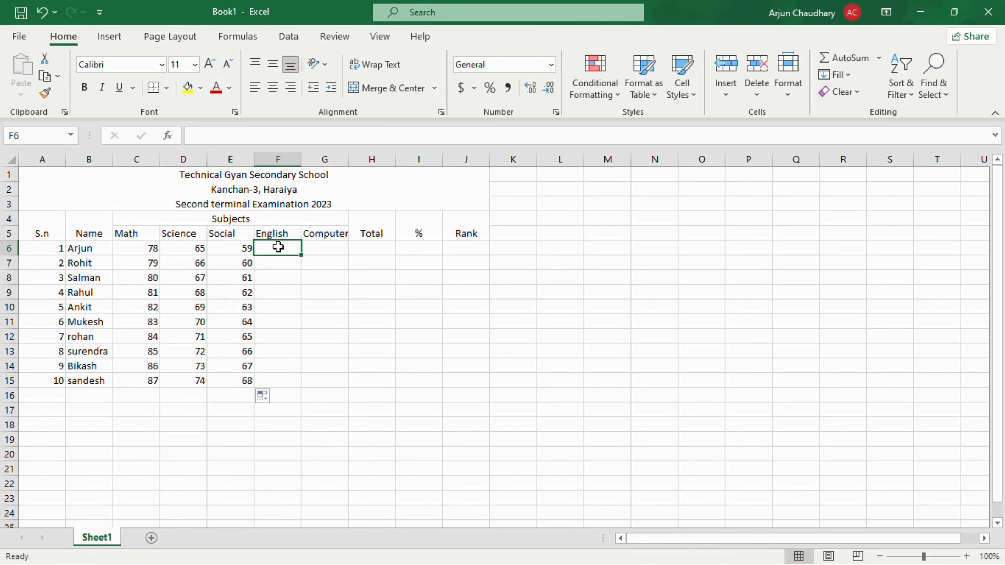
text(80)
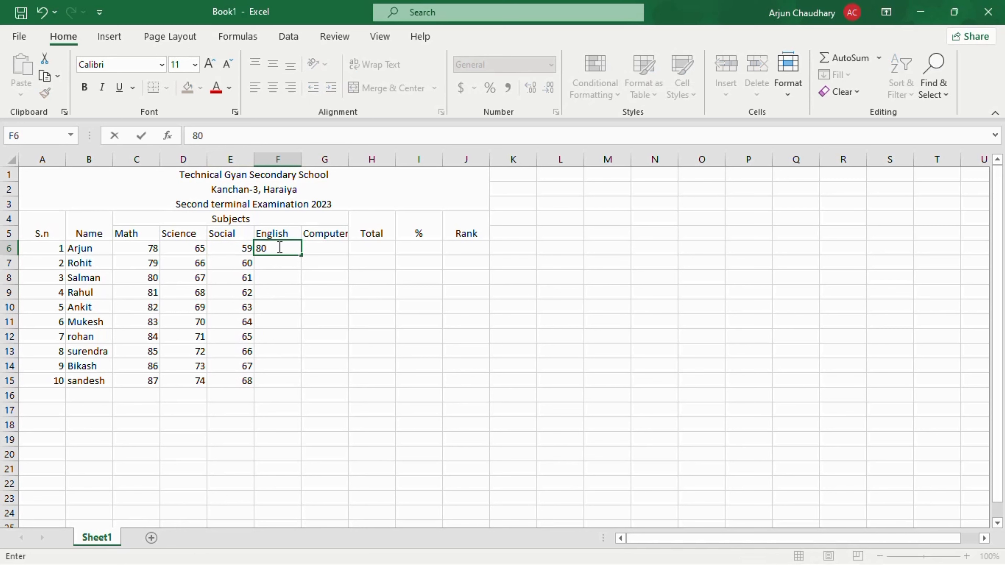
key(Return)
text(81)
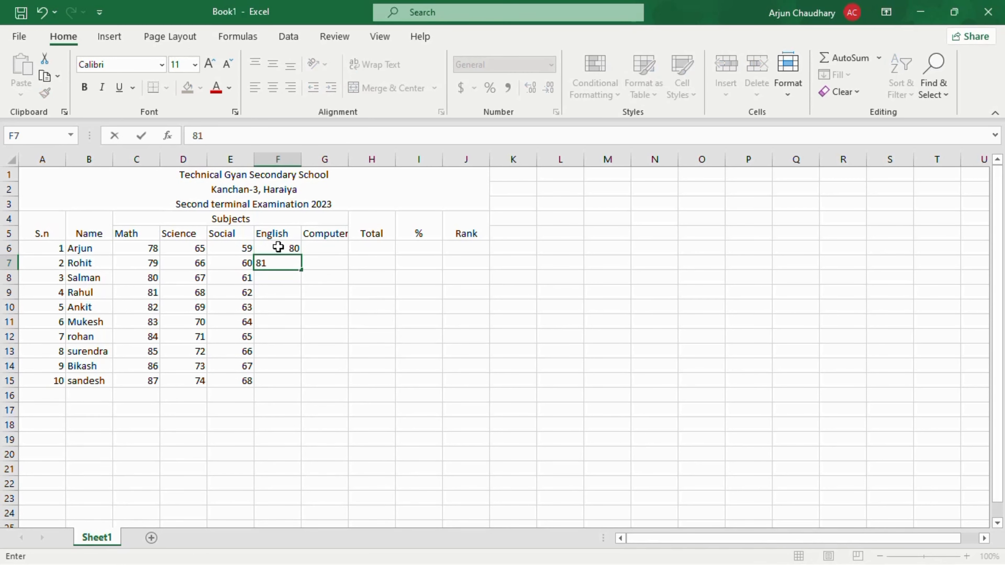
key(Return)
click(286, 246)
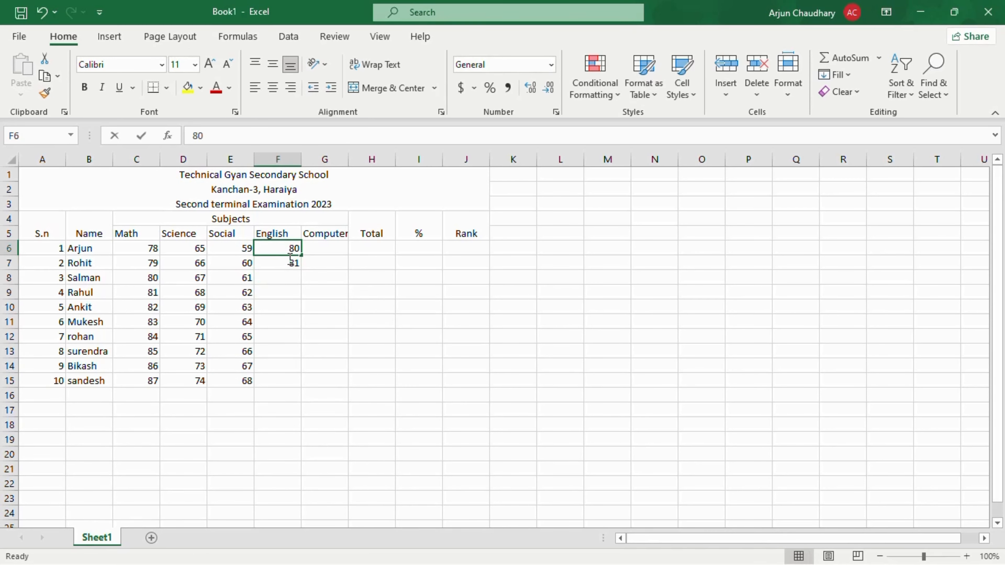
click(307, 258)
click(286, 245)
drag(286, 246, 307, 384)
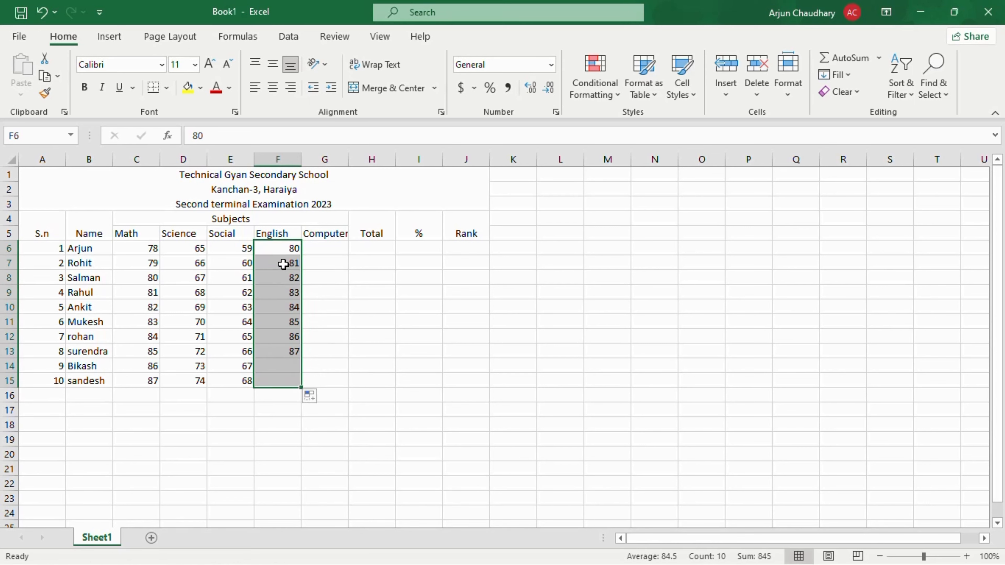
Step: Enter Computer marks 85 and 86 in G6:G7 and autofill the series down to G15
click(317, 246)
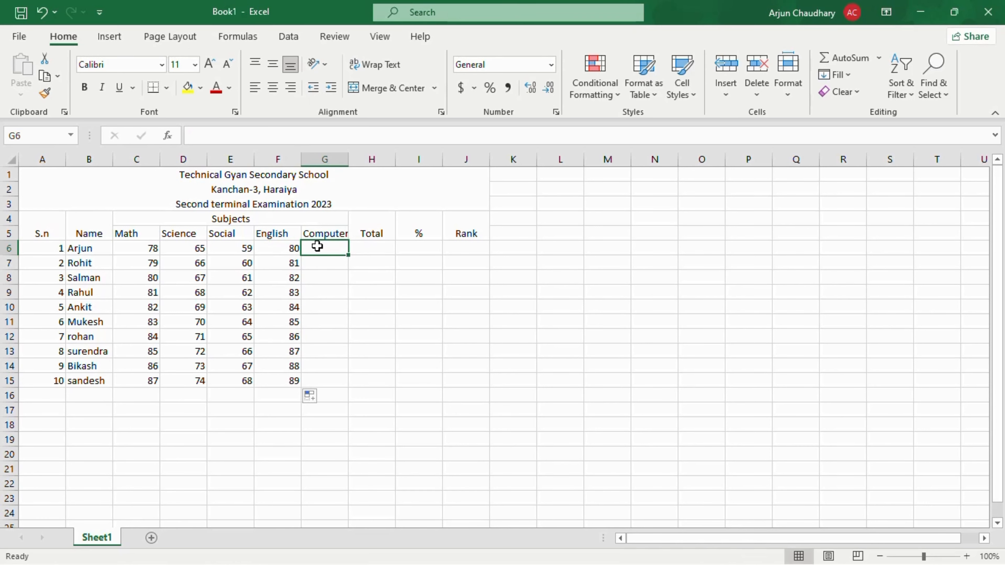
text(85)
key(Return)
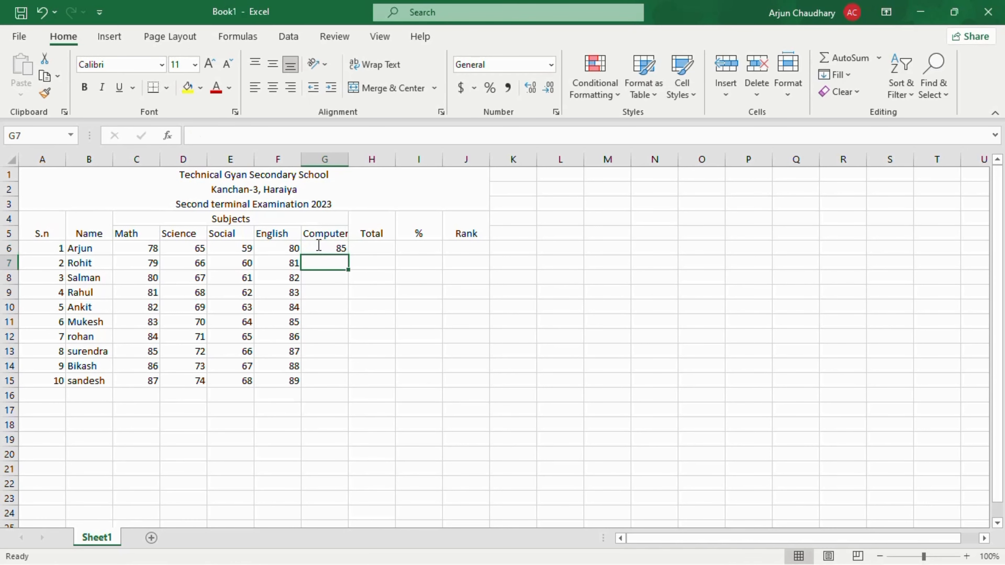
text(86)
key(Return)
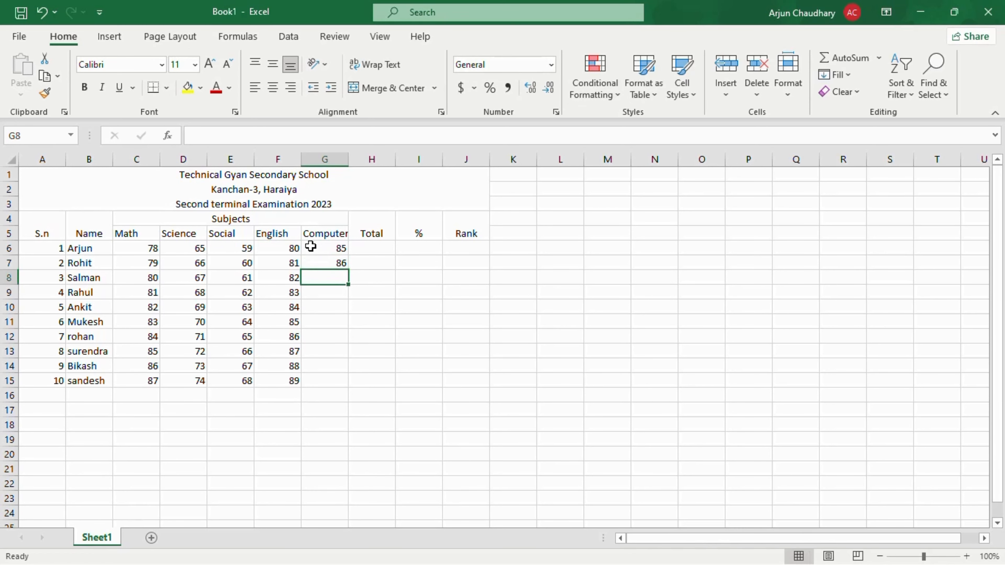
click(316, 248)
drag(324, 253, 355, 380)
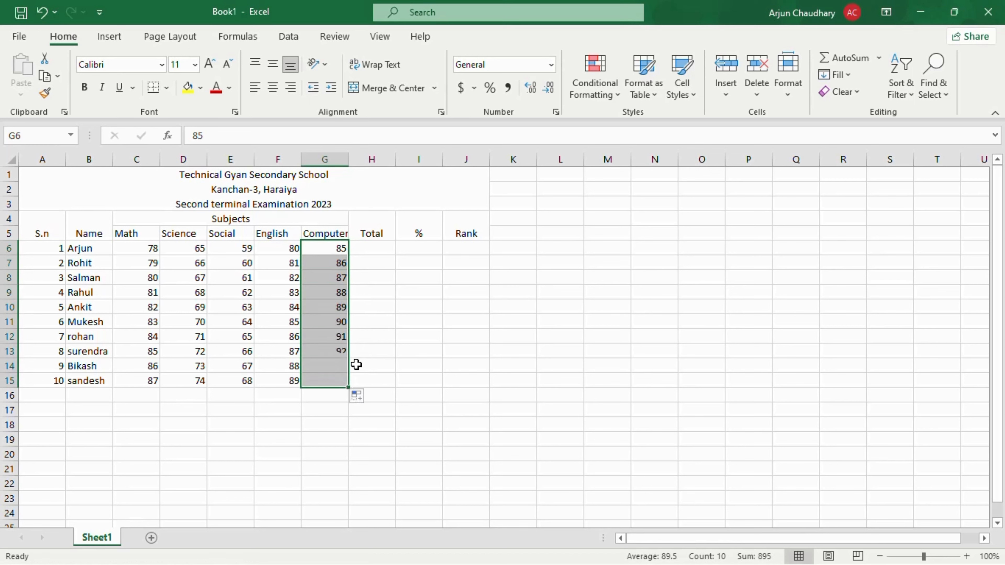
Step: Calculate the first student's total in H6 with =SUM(C6:G6) and fill the formula down to H15
click(376, 239)
click(368, 246)
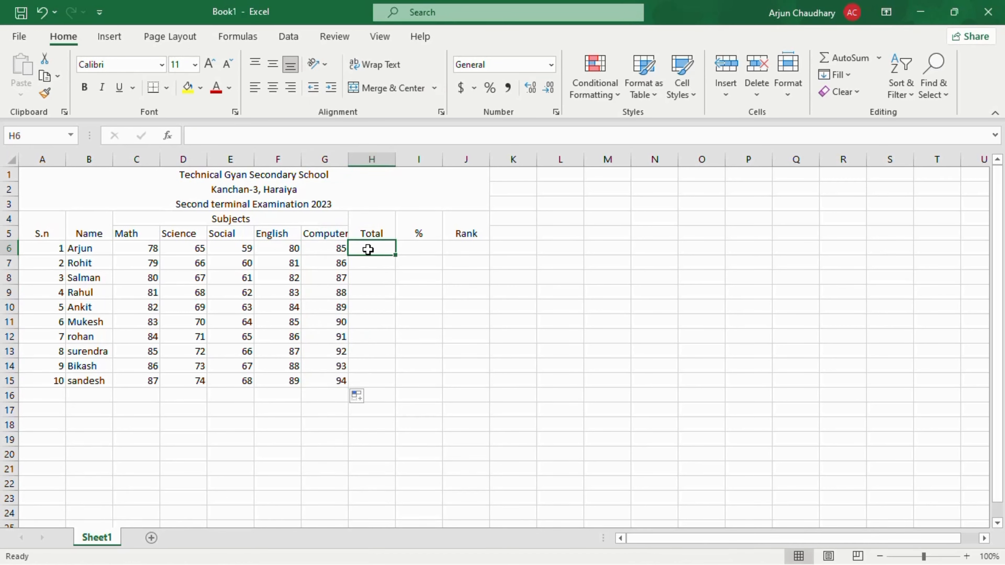
text(=)
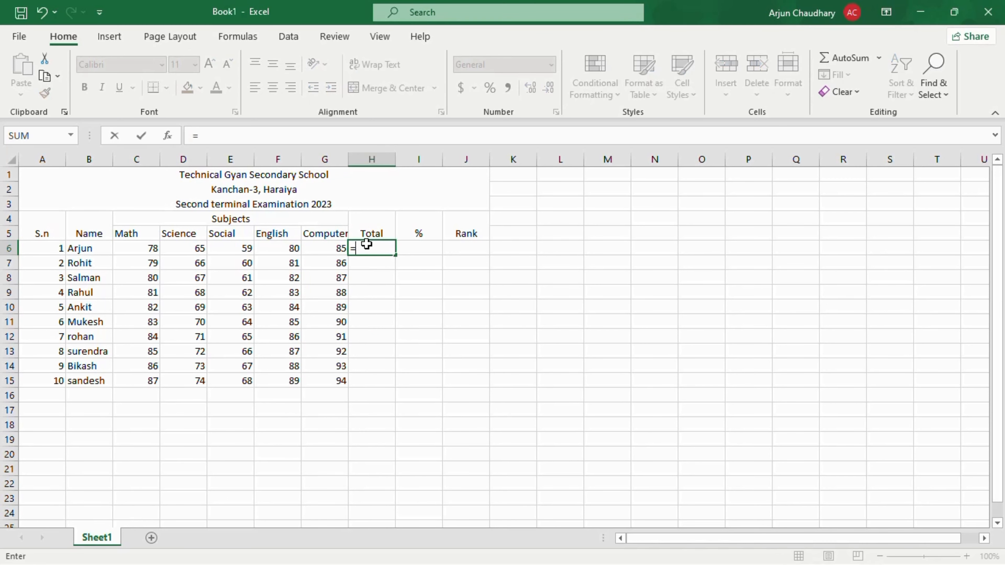
text(sum)
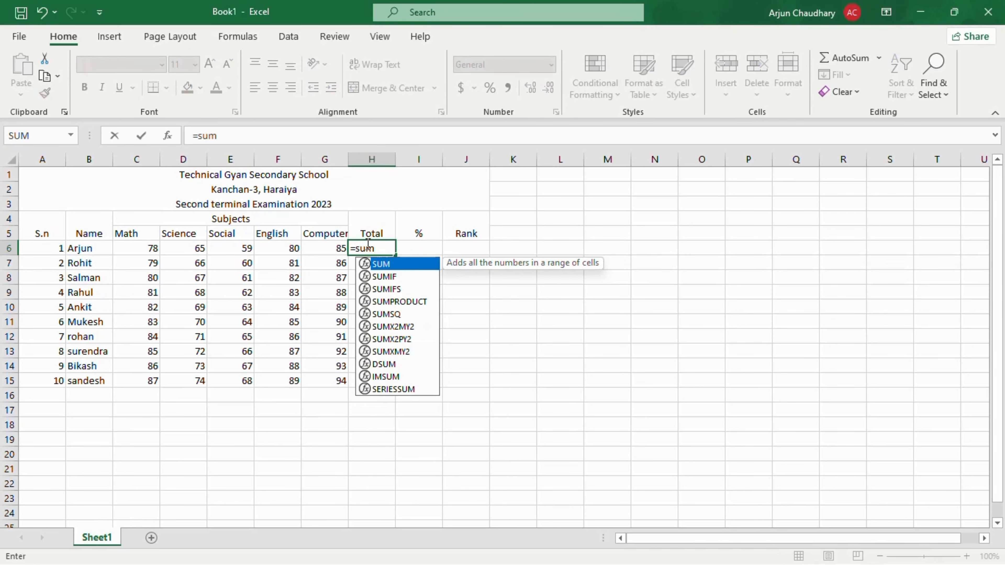
text(()
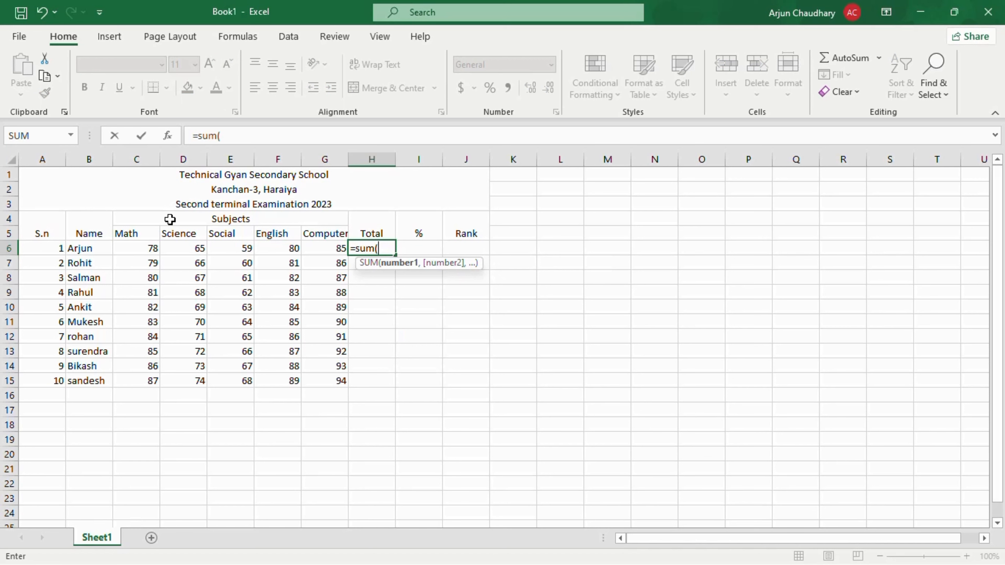
click(143, 248)
drag(142, 247, 320, 252)
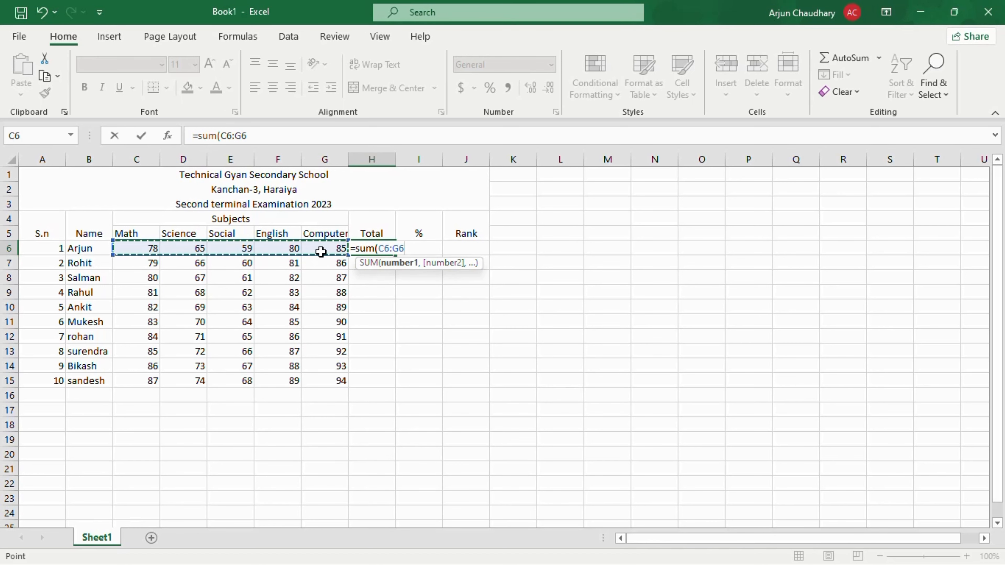
key(Return)
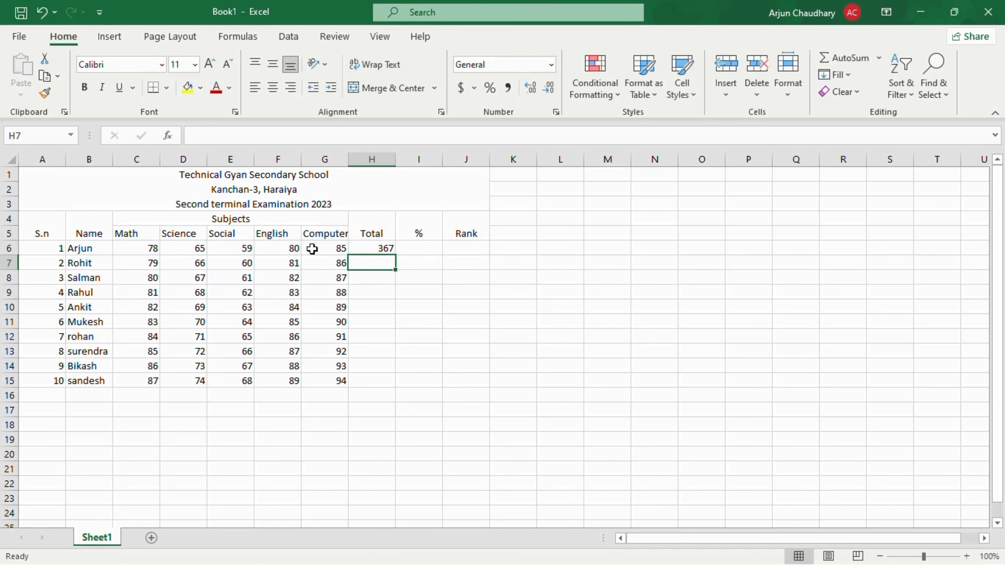
click(388, 251)
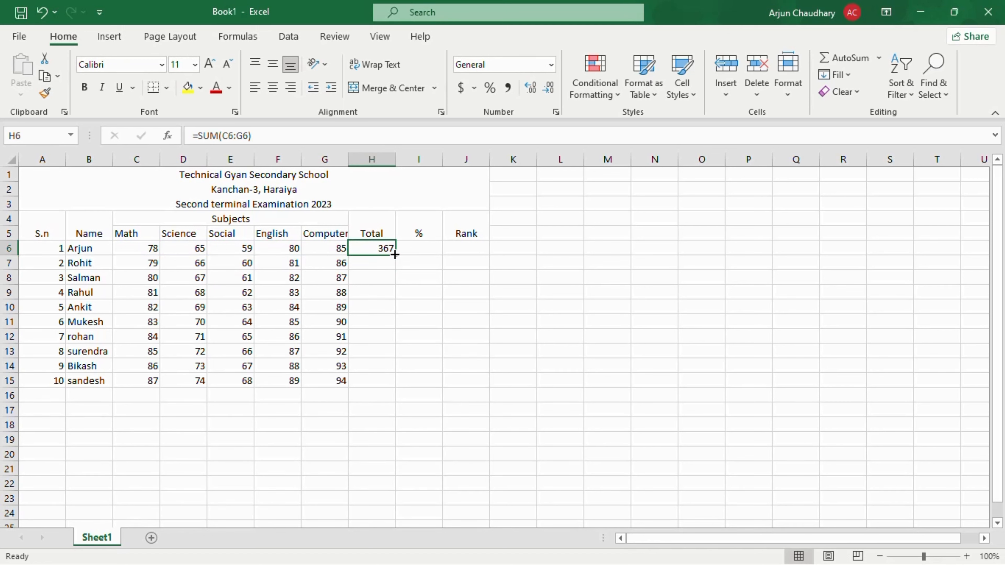
drag(394, 255, 402, 385)
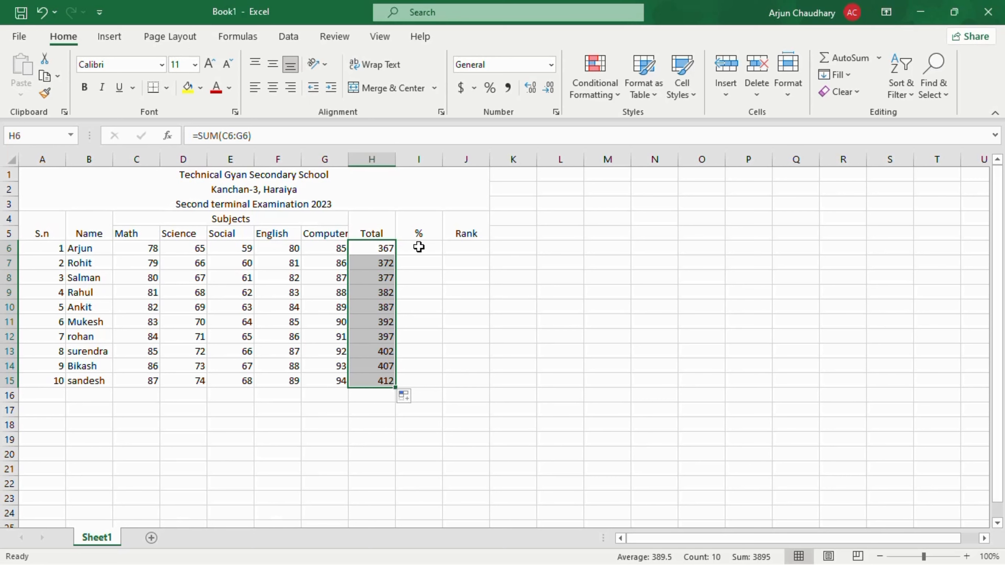
Step: Enter =H6/500 in I6 with the Percentage format and fill it down to I15
click(419, 248)
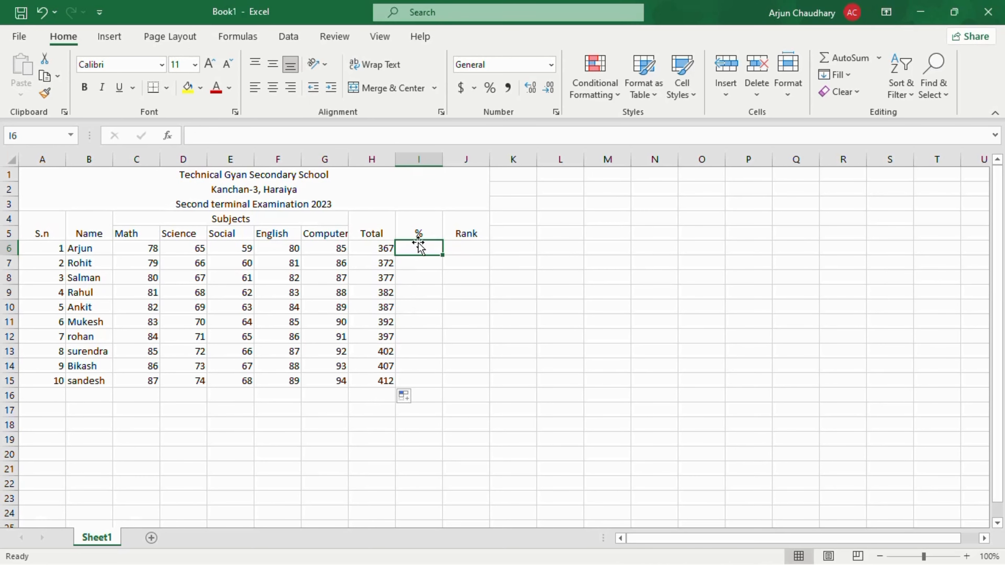
click(489, 93)
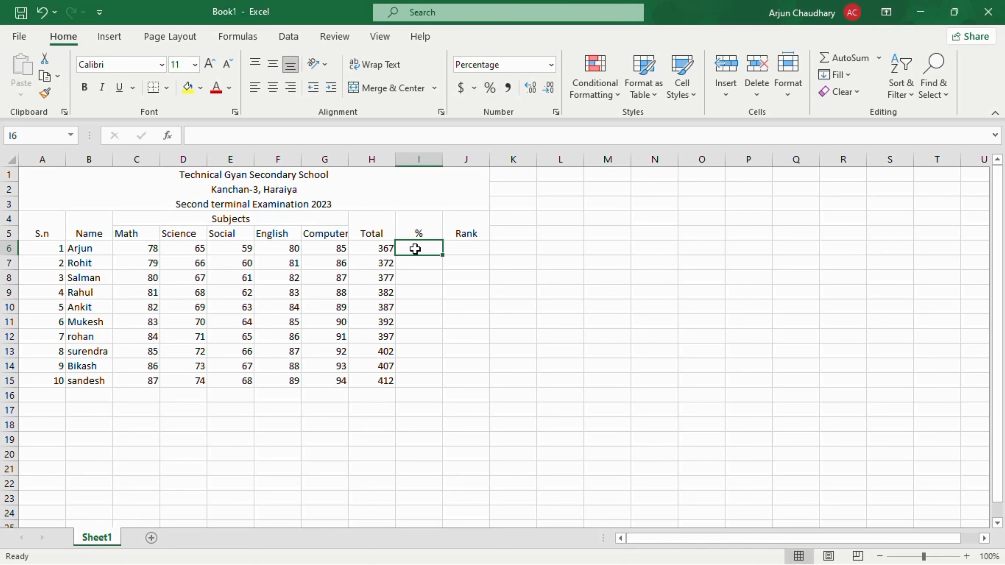
text(=)
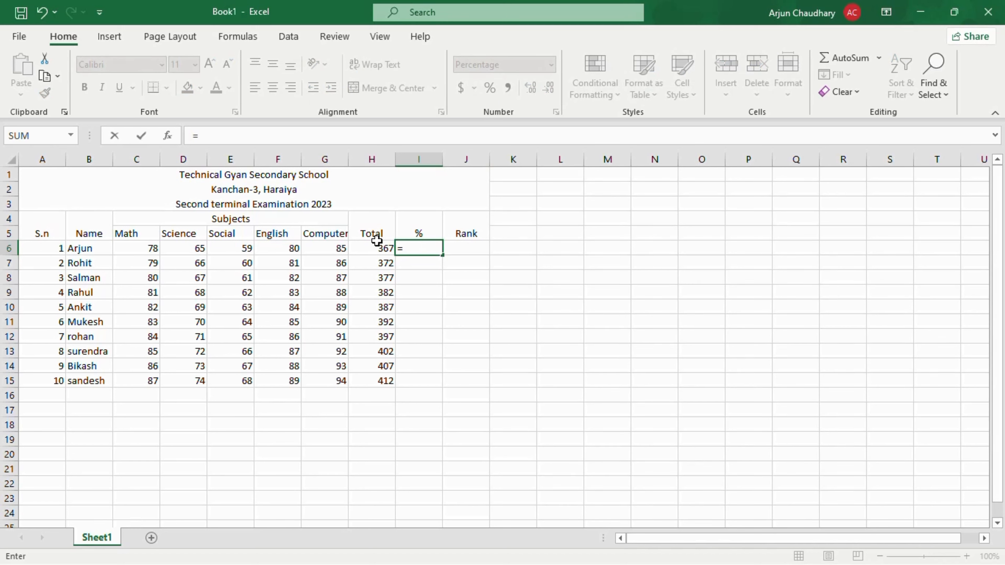
click(382, 248)
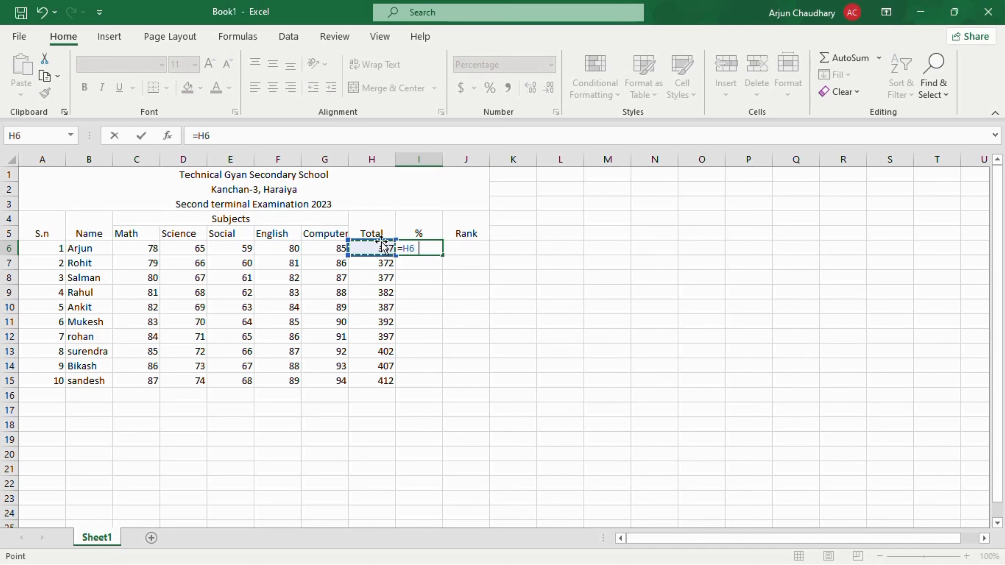
text(/5)
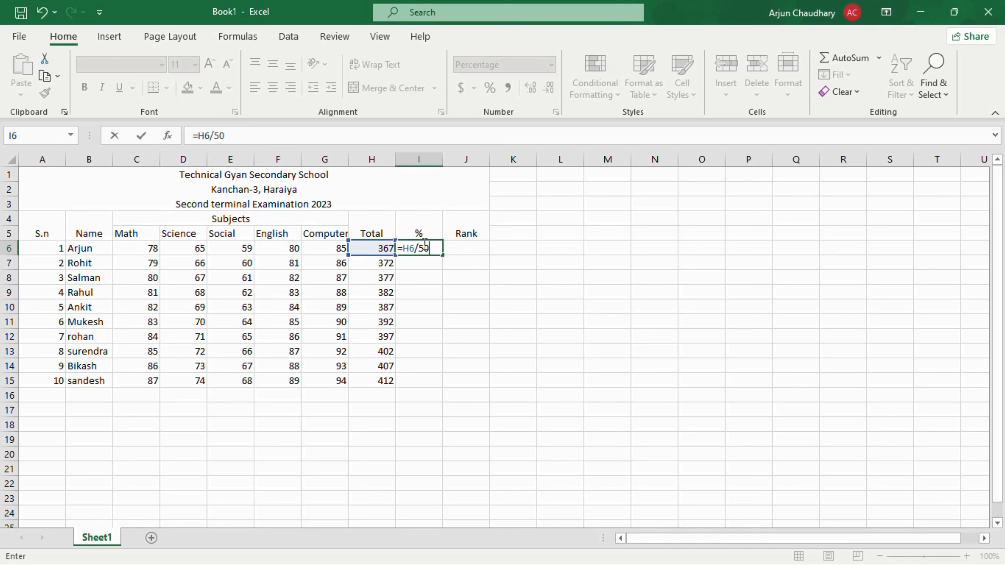
text(0)
key(Return)
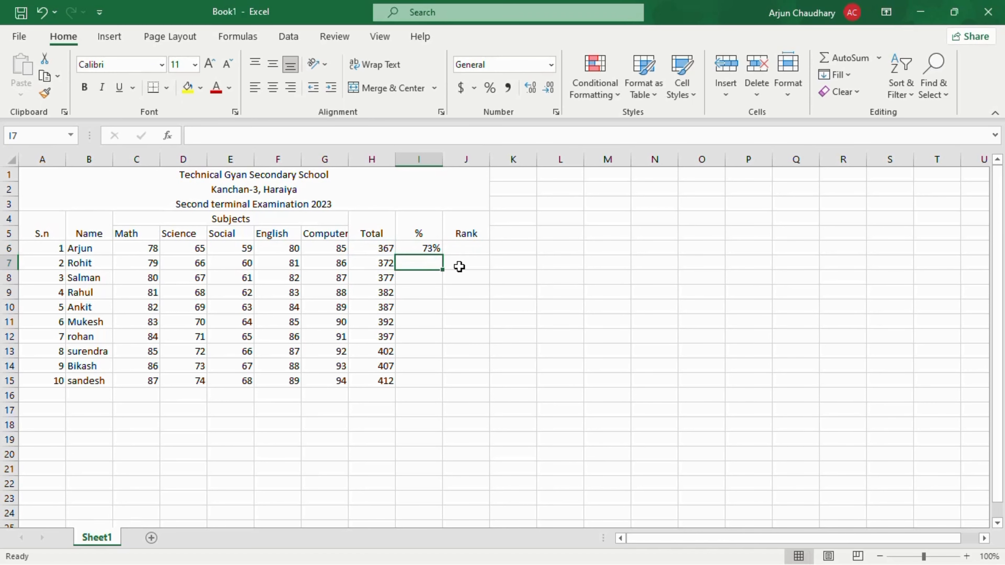
click(430, 248)
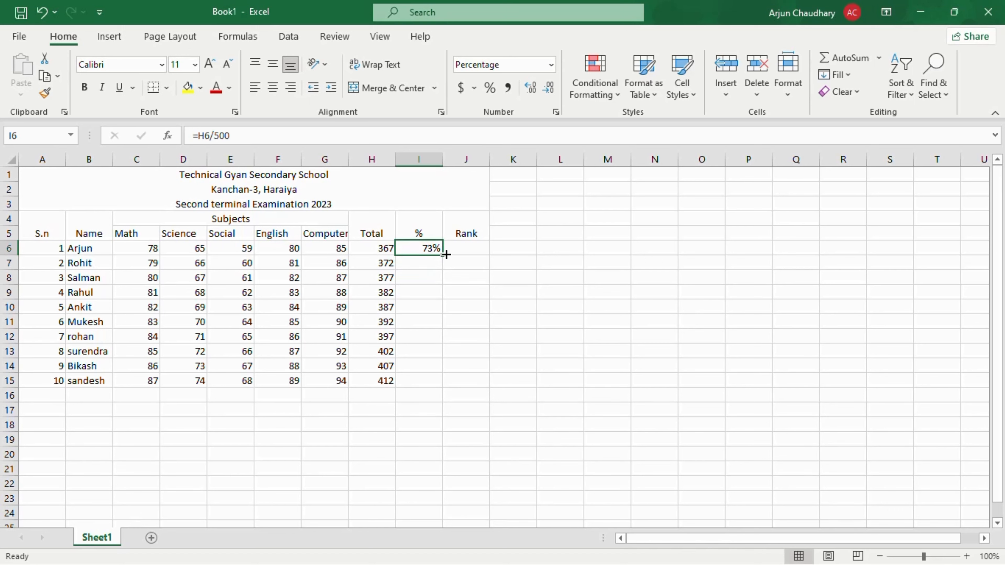
drag(440, 257, 451, 384)
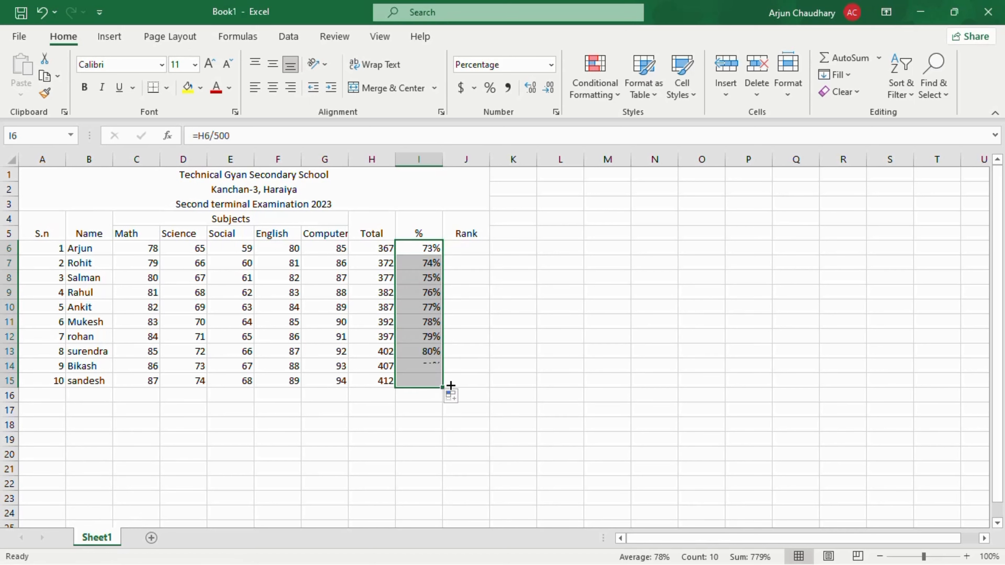
Step: Rank the first student's total in J6 in descending order with =RANK(H6,$H$6:$H$15,0), using an absolute reference for the totals range
click(464, 249)
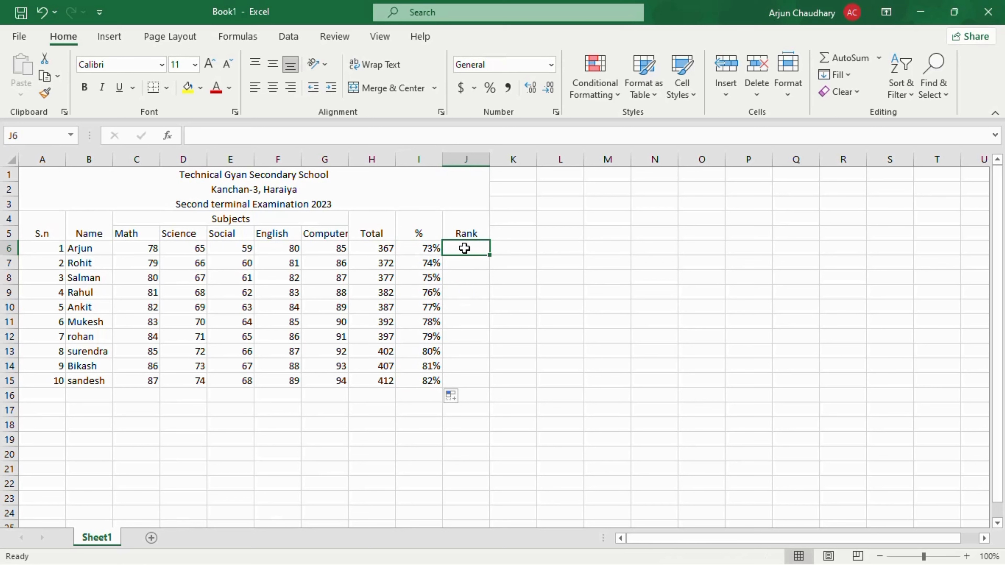
text(=)
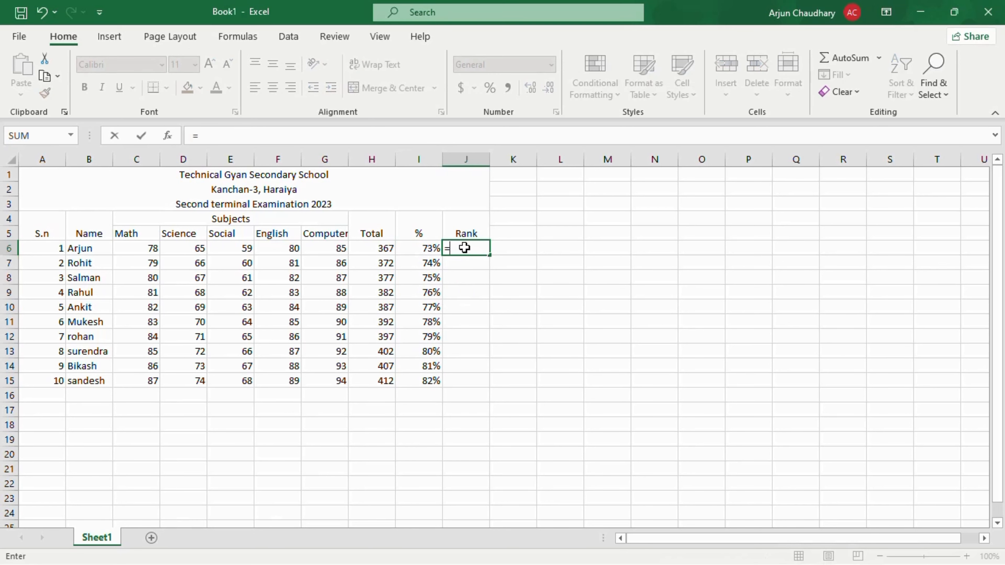
text(Rank)
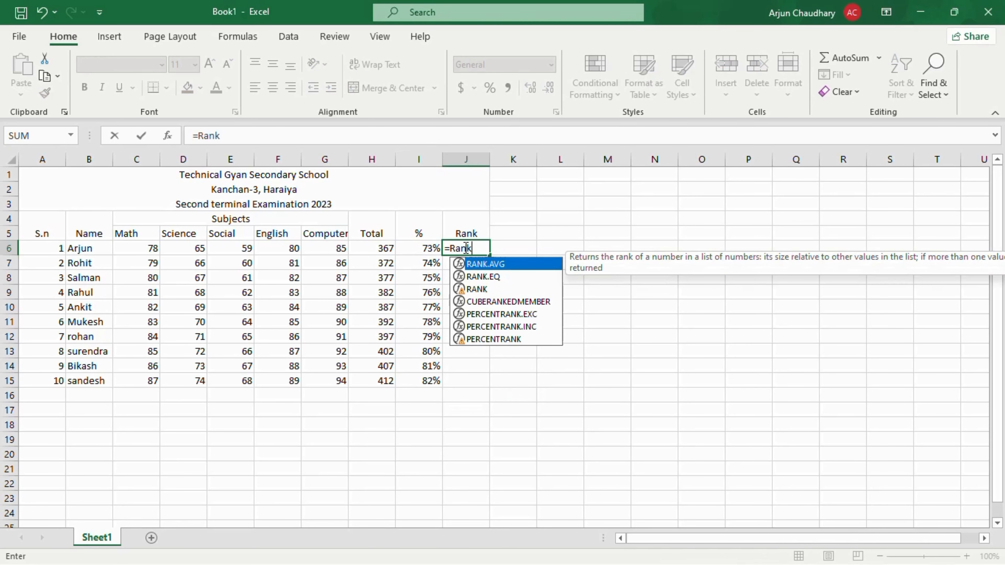
text(()
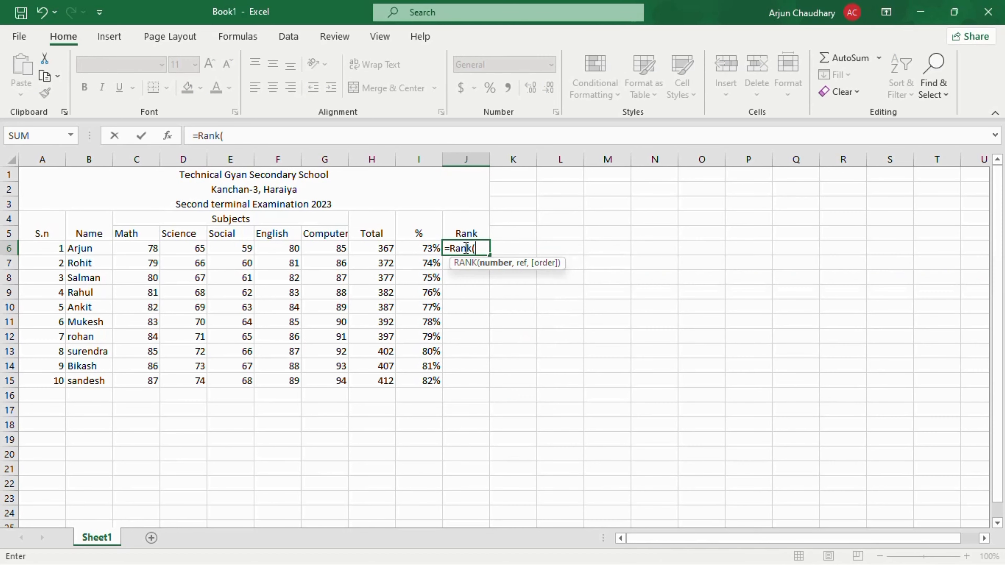
click(379, 250)
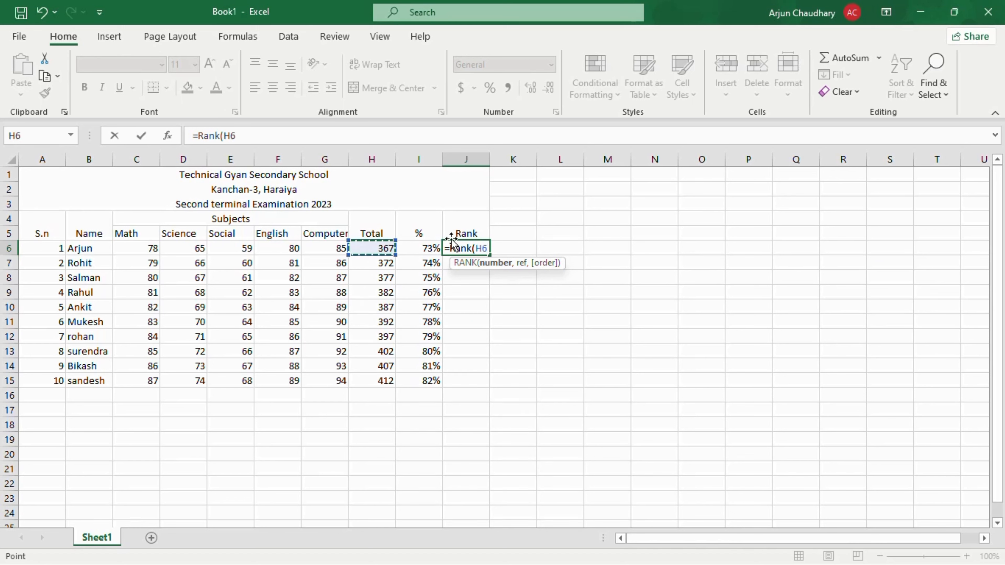
text(,)
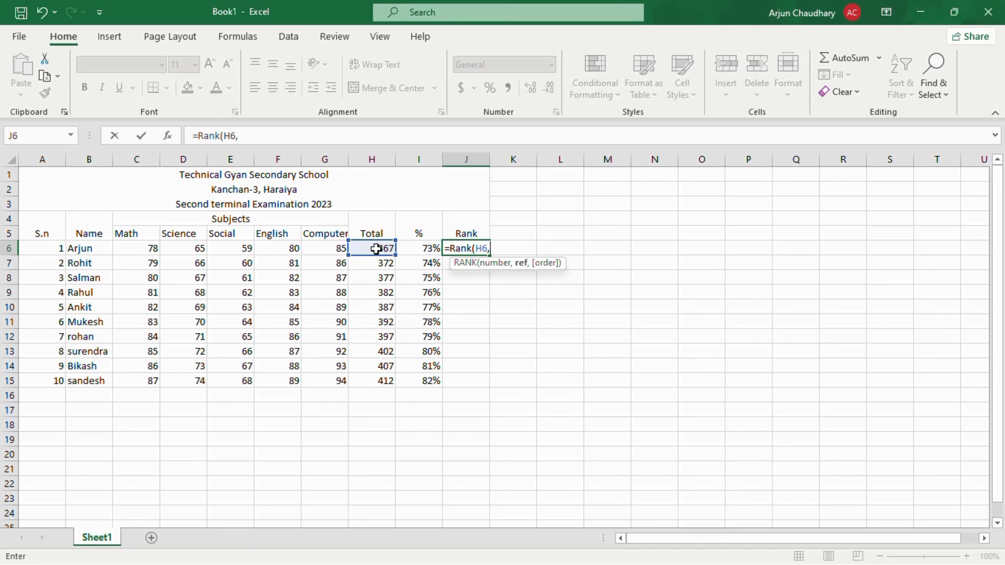
drag(376, 248, 389, 381)
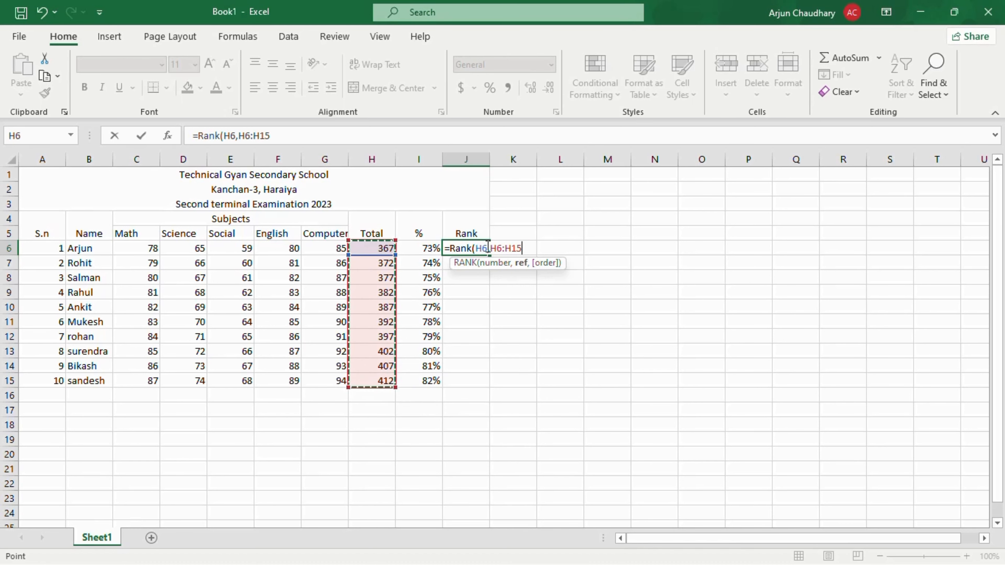
text(,0)
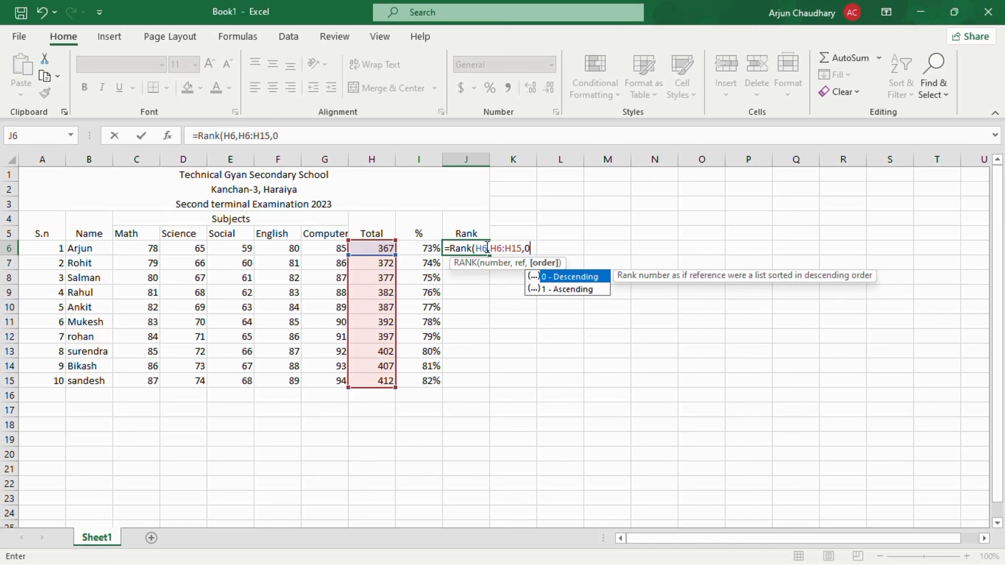
click(491, 249)
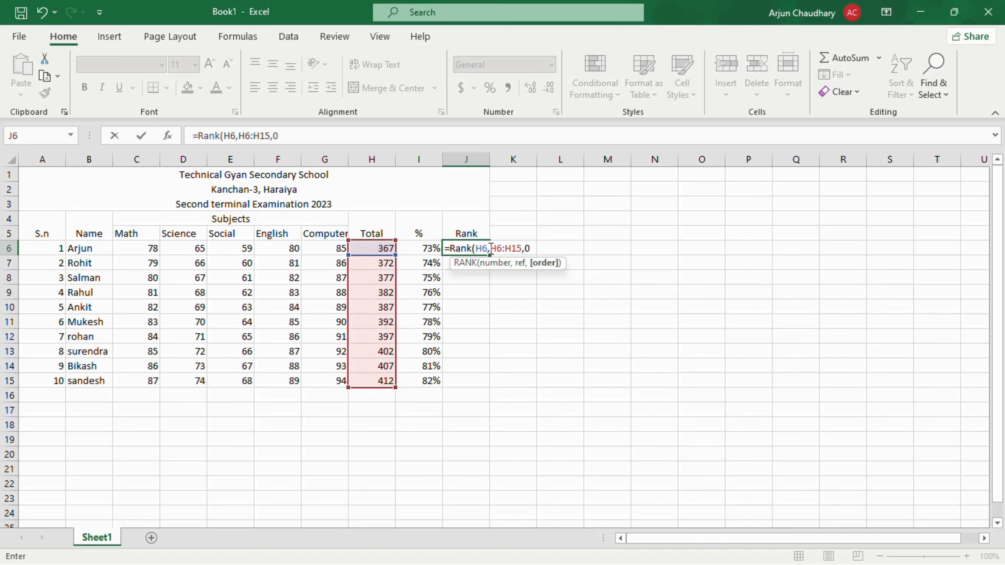
drag(499, 250, 523, 249)
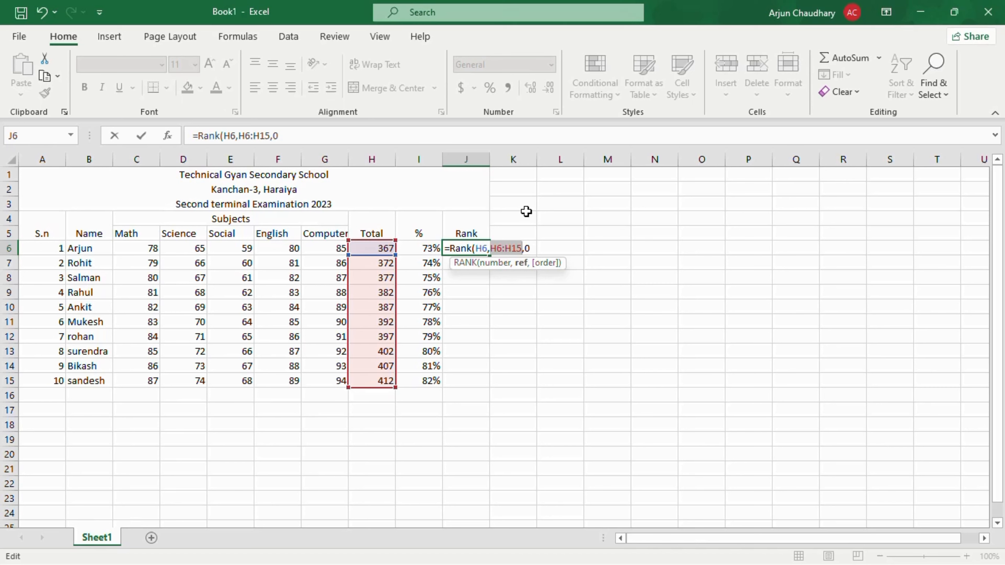
key(F4)
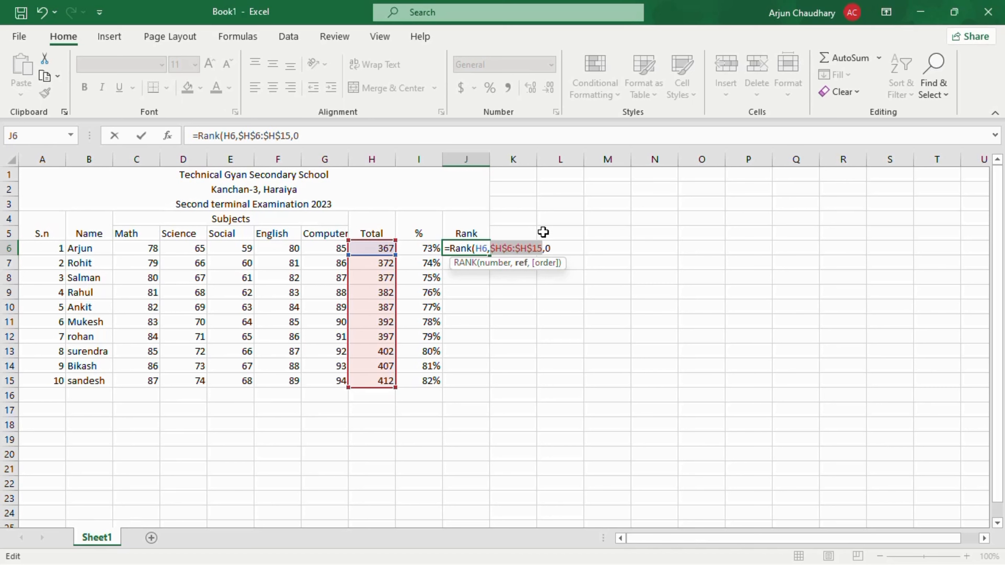
click(553, 249)
key(Return)
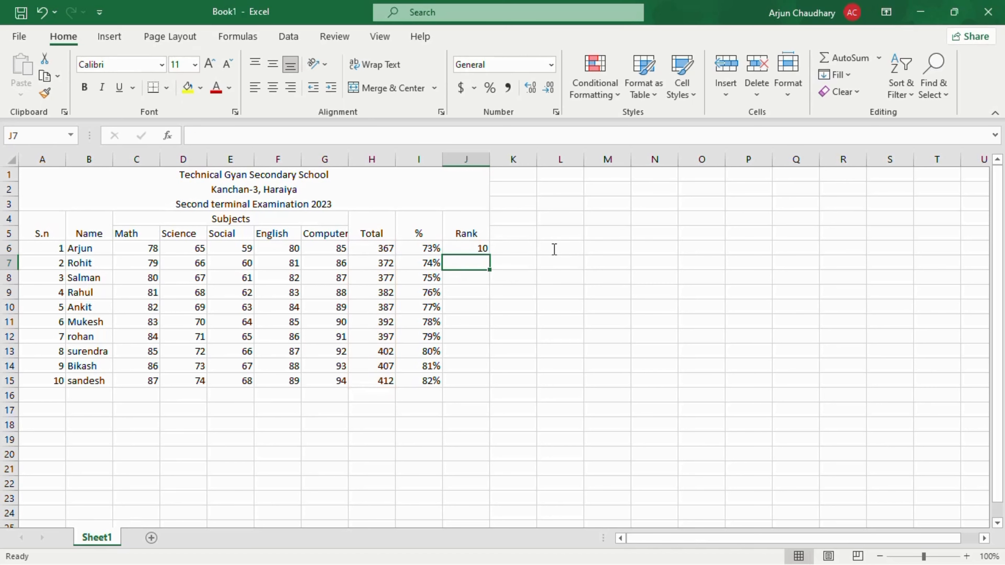
Step: Fill the rank formula from J6 down to J15 and deselect the range
click(480, 248)
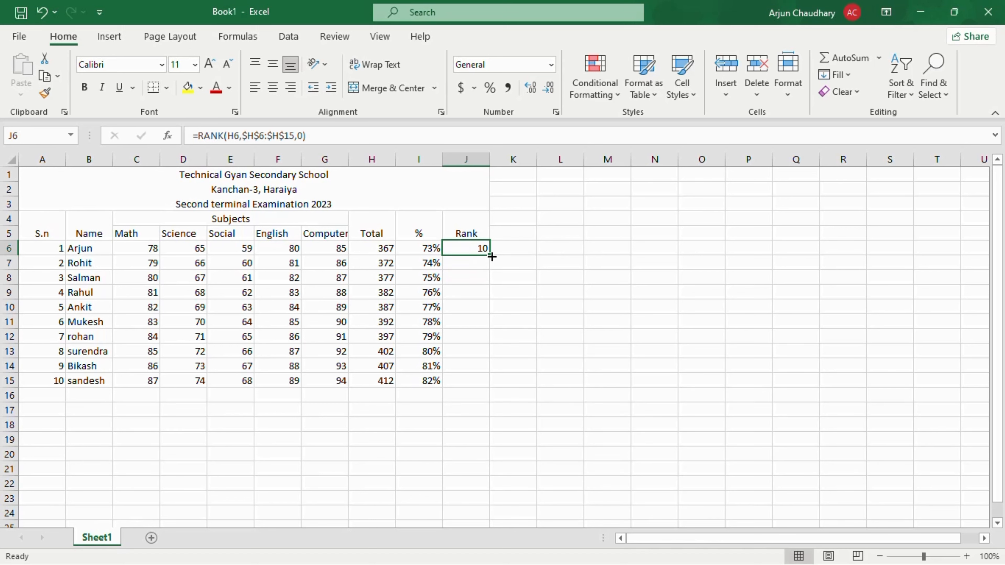
drag(490, 255, 494, 382)
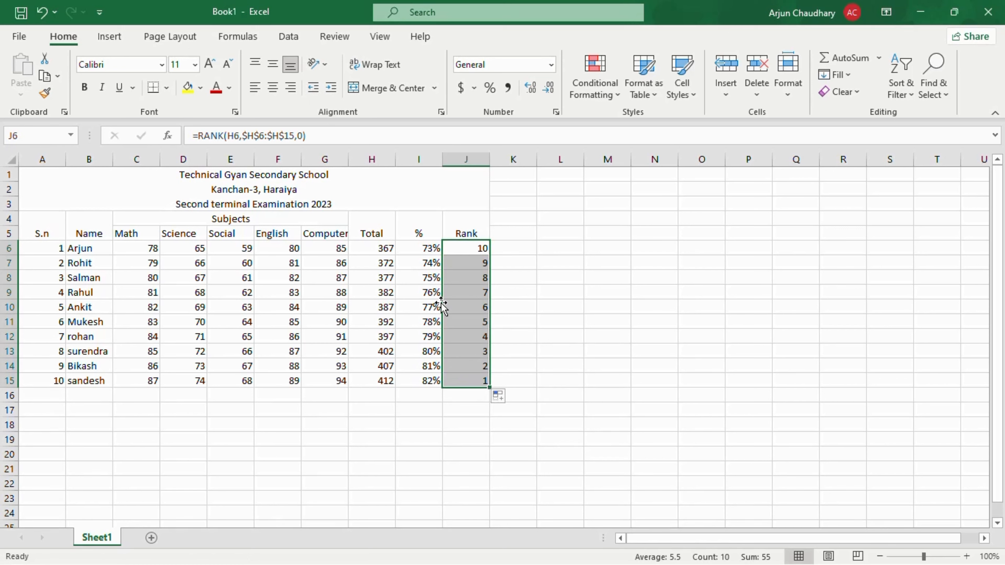
click(529, 264)
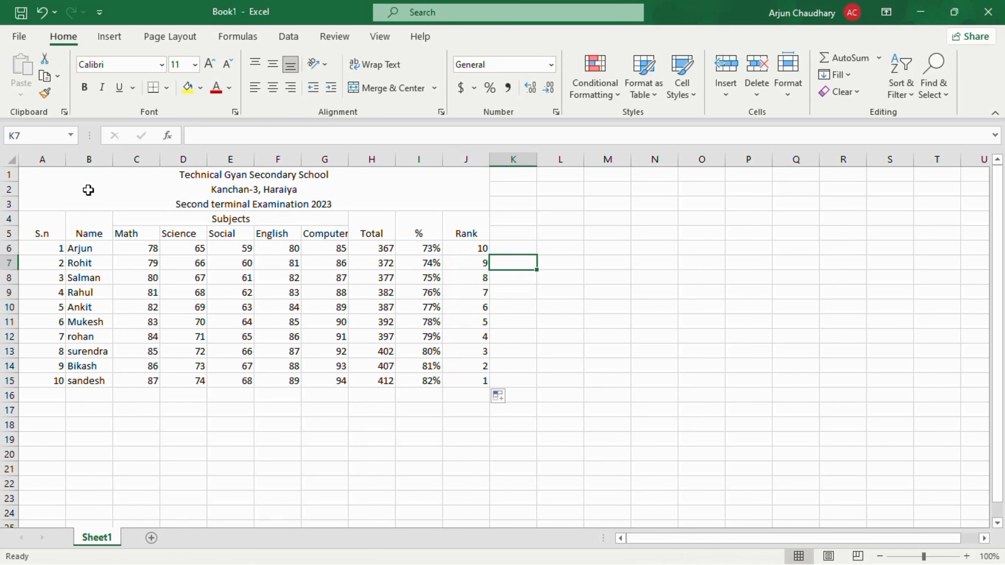
Step: Apply All Borders to the whole marksheet A1:J15 and deselect the range
drag(69, 199, 196, 385)
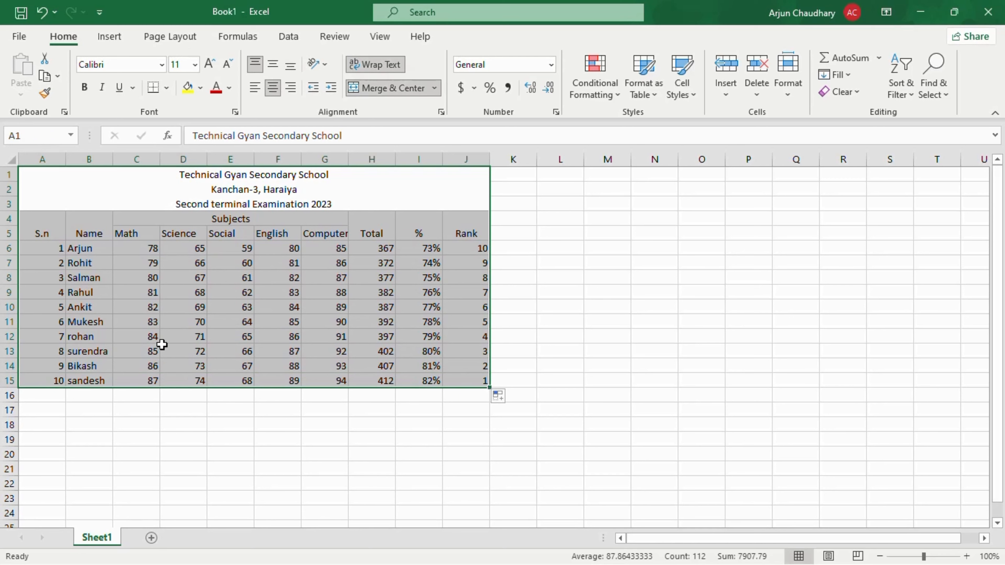
click(162, 91)
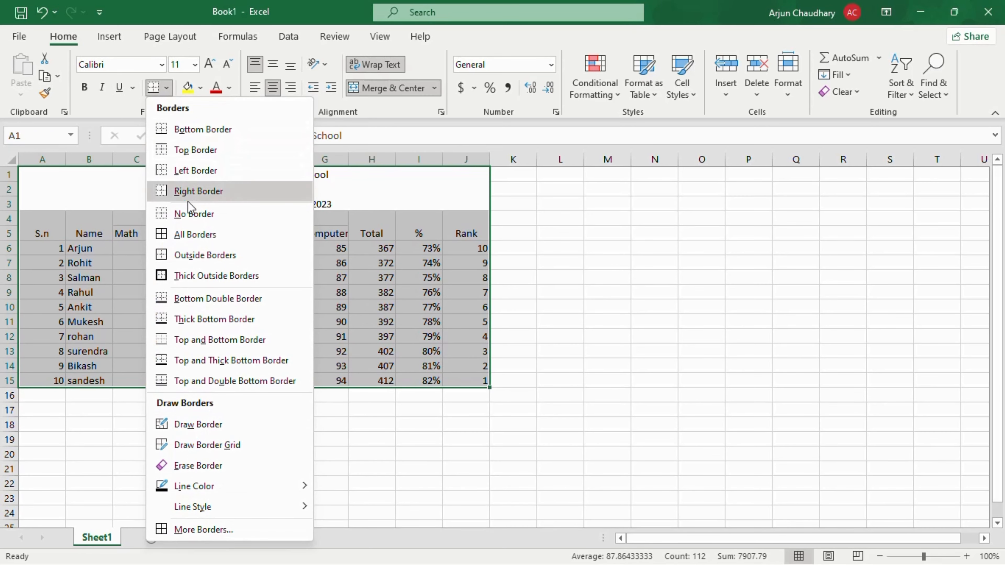
click(168, 236)
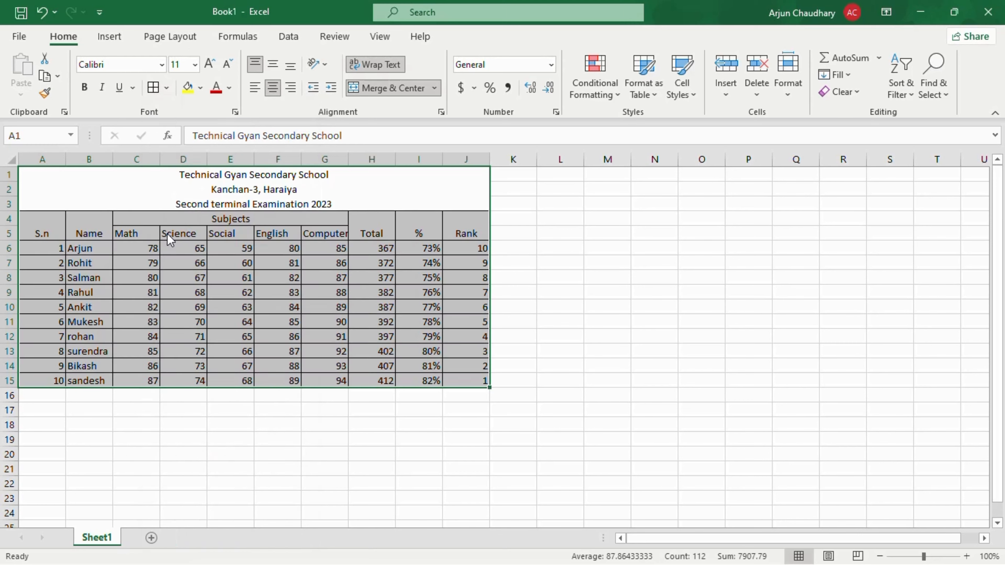
click(385, 188)
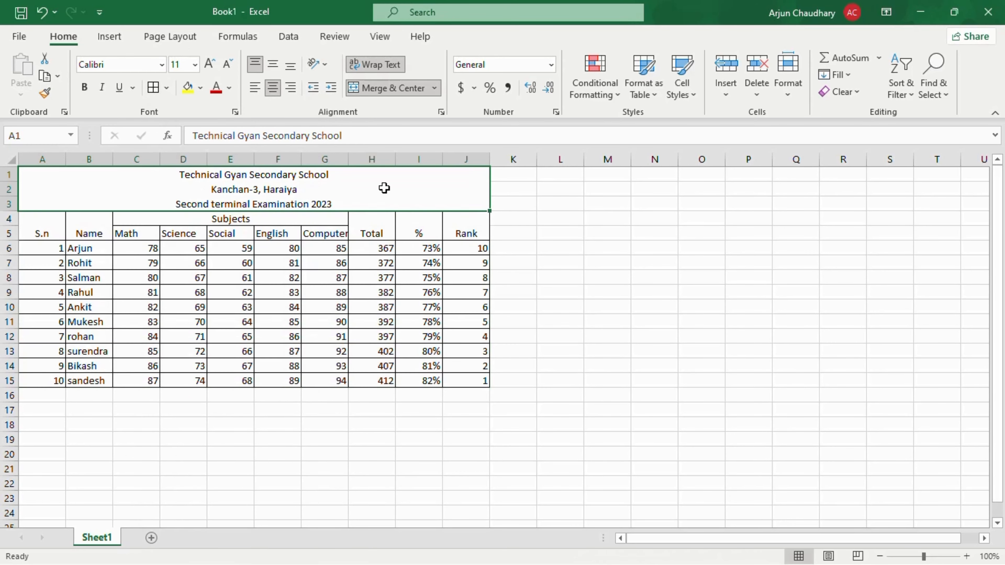
click(579, 248)
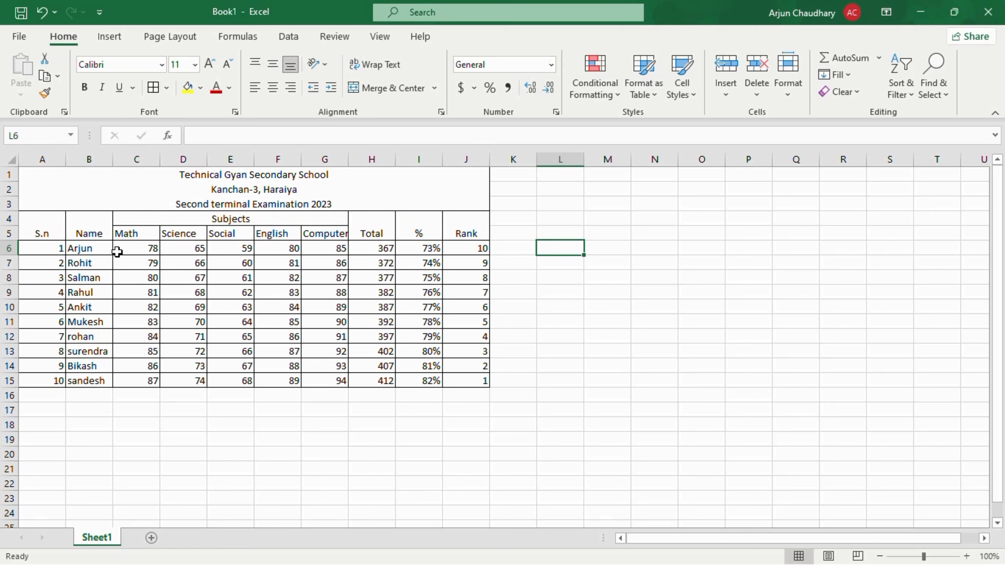
Step: Set the first student's Math mark in C6 to 85 and check the total in H6
click(143, 248)
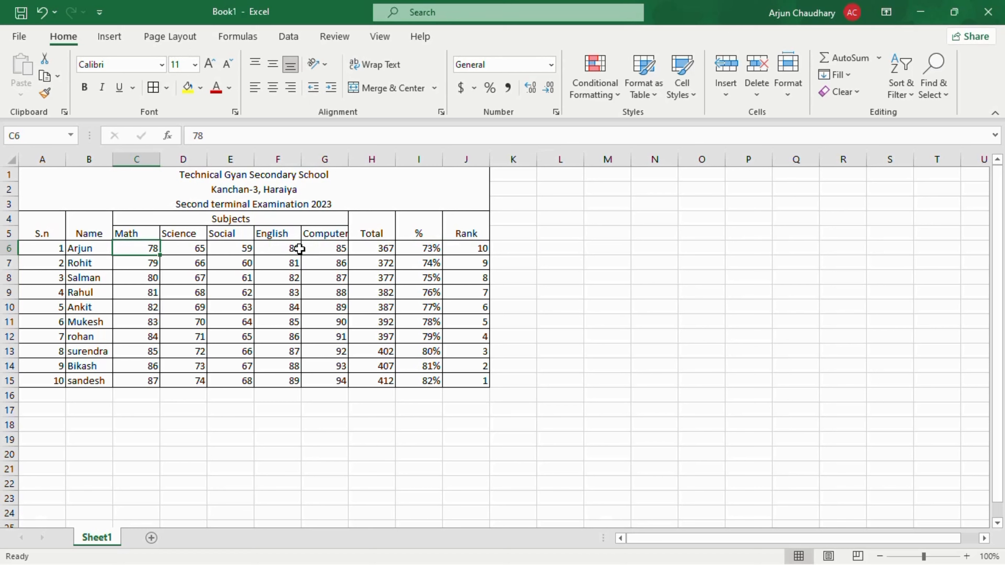
click(380, 250)
click(147, 247)
key(BackSpace)
text(8)
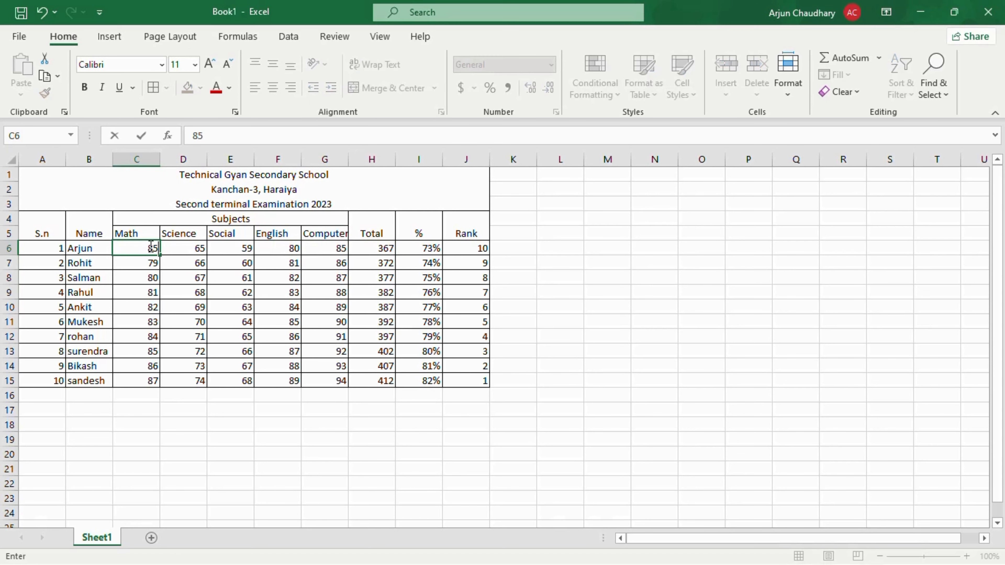
text(5)
key(Return)
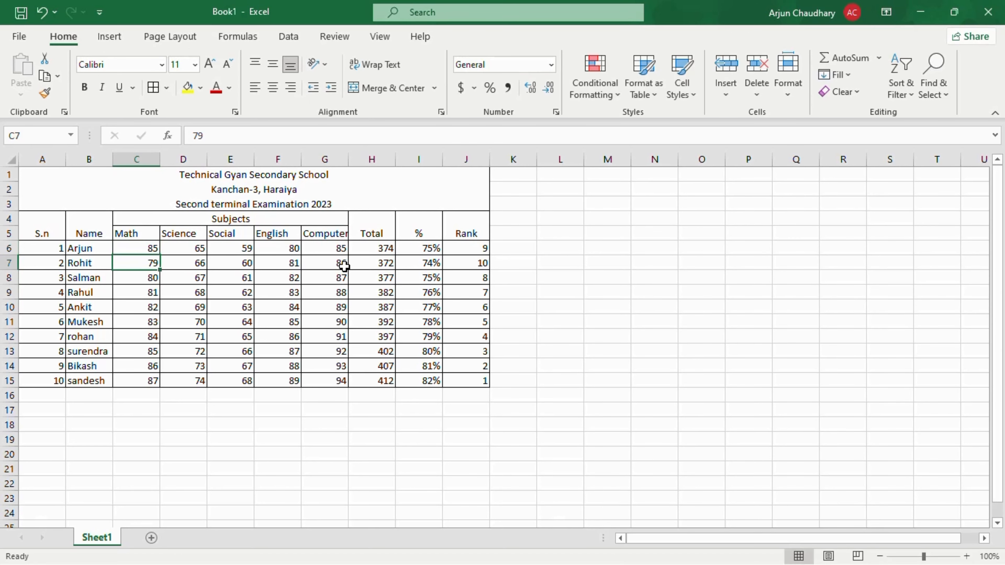
click(383, 248)
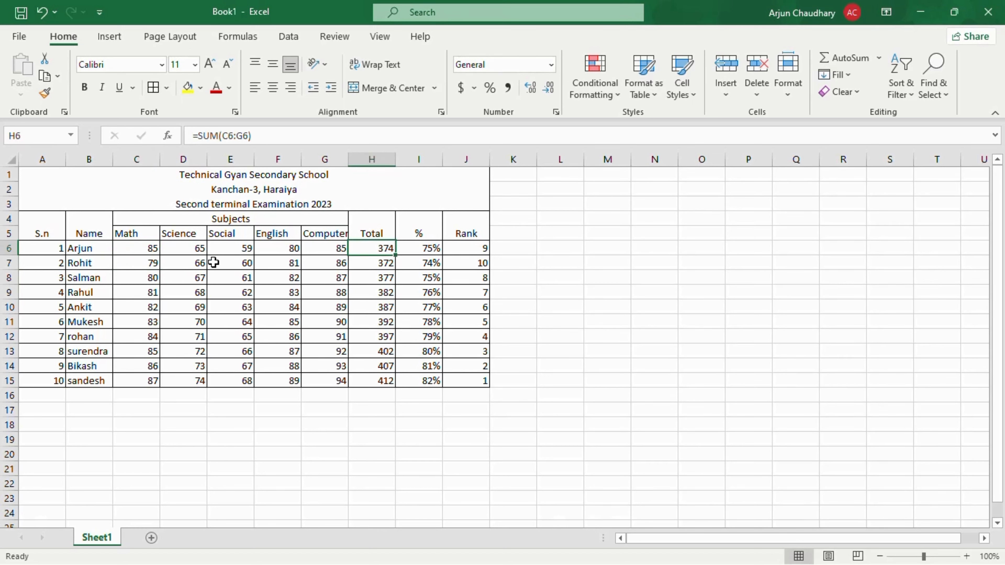
Step: Set the first student's Science mark in D6 to 90 and check the row's total, percentage and rank
click(198, 253)
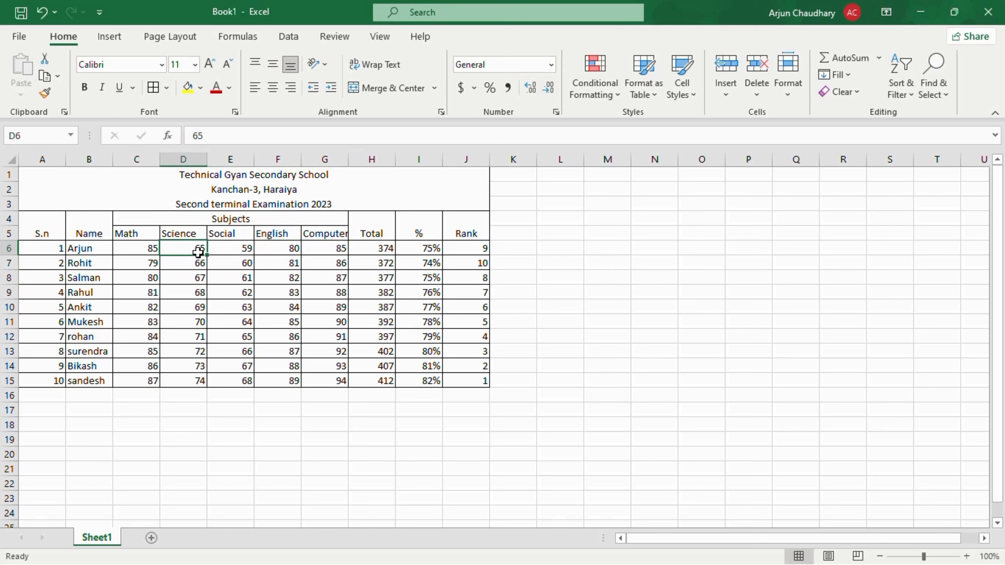
key(BackSpace)
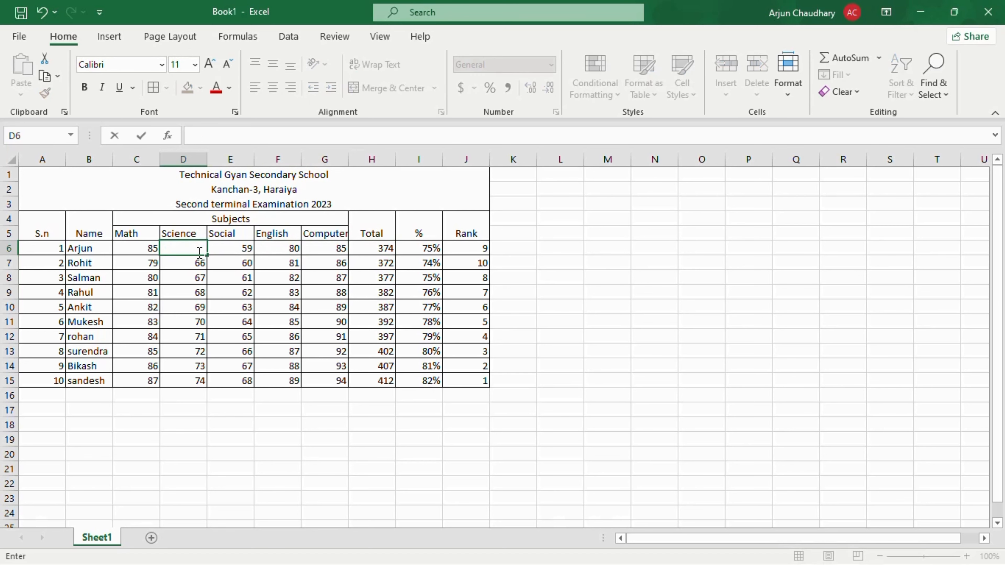
key(Return)
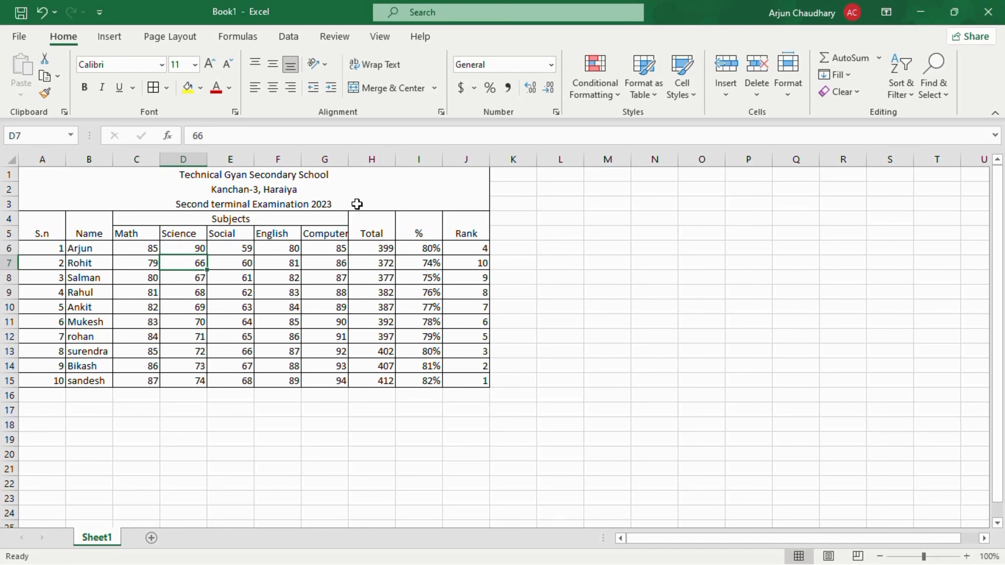
click(378, 252)
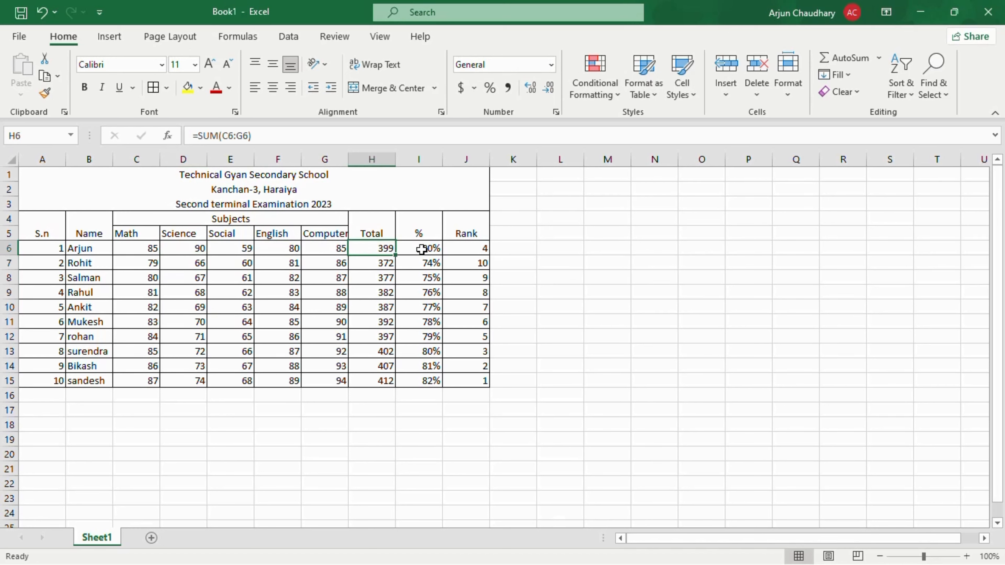
click(425, 250)
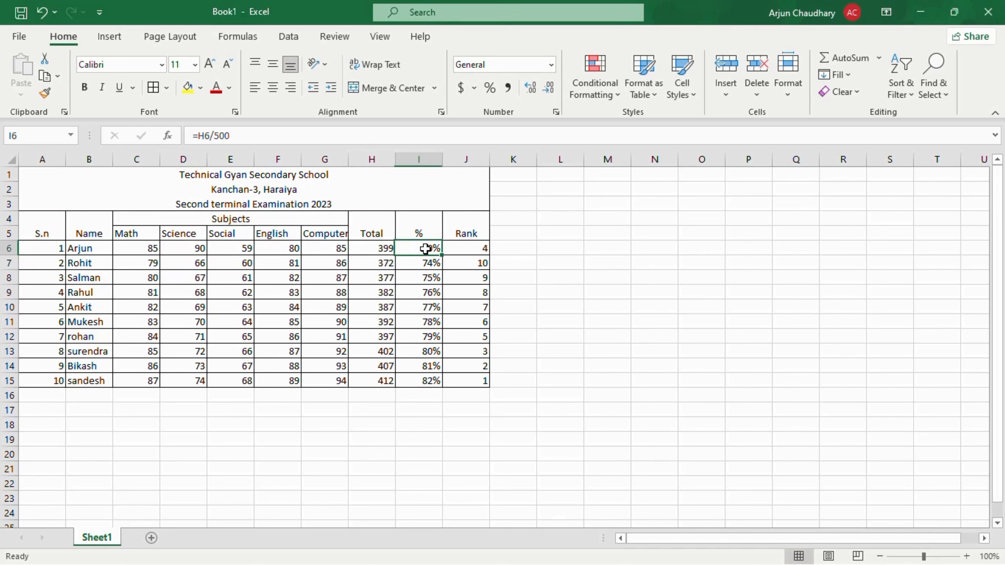
click(477, 249)
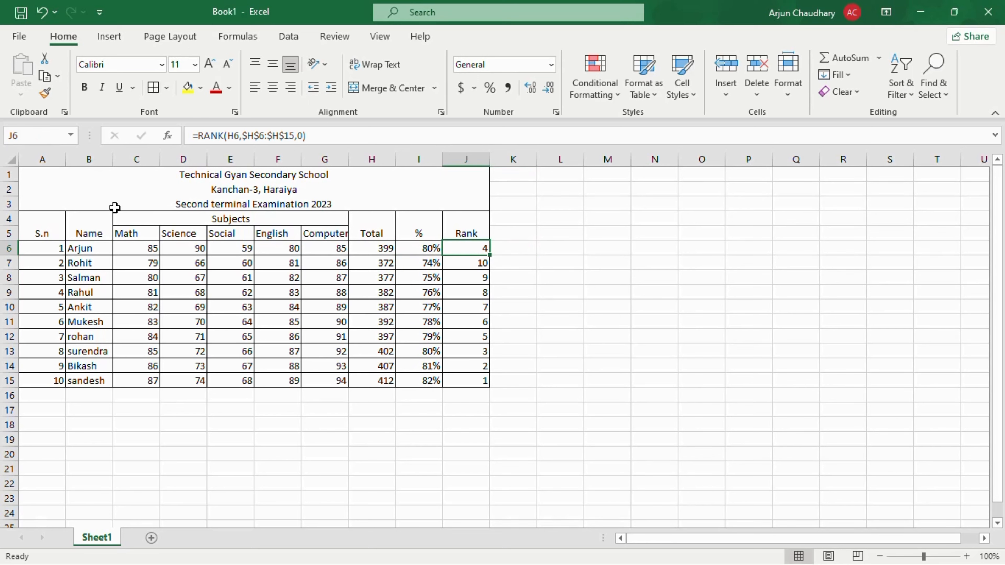
drag(115, 202, 395, 365)
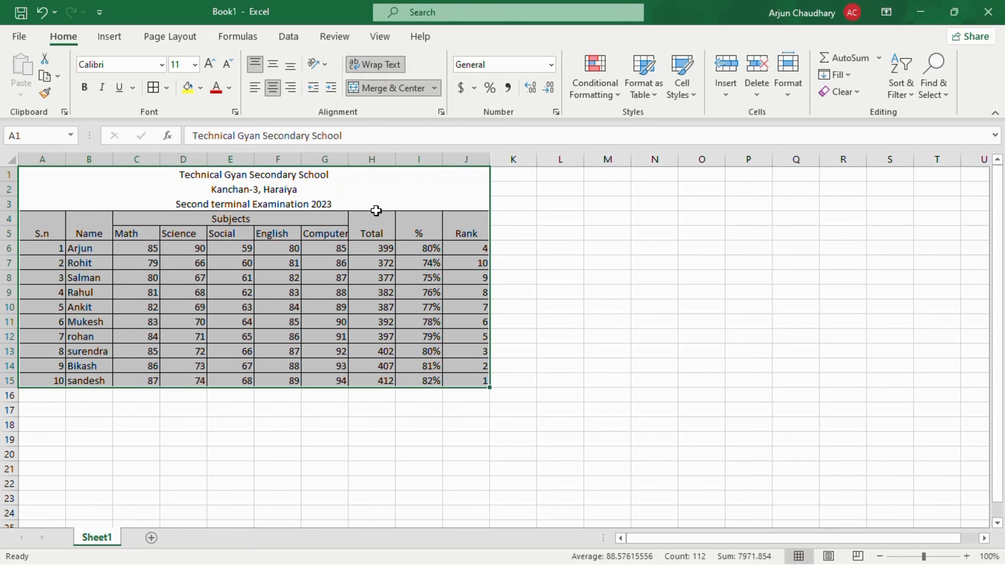
right_click(549, 218)
key(Escape)
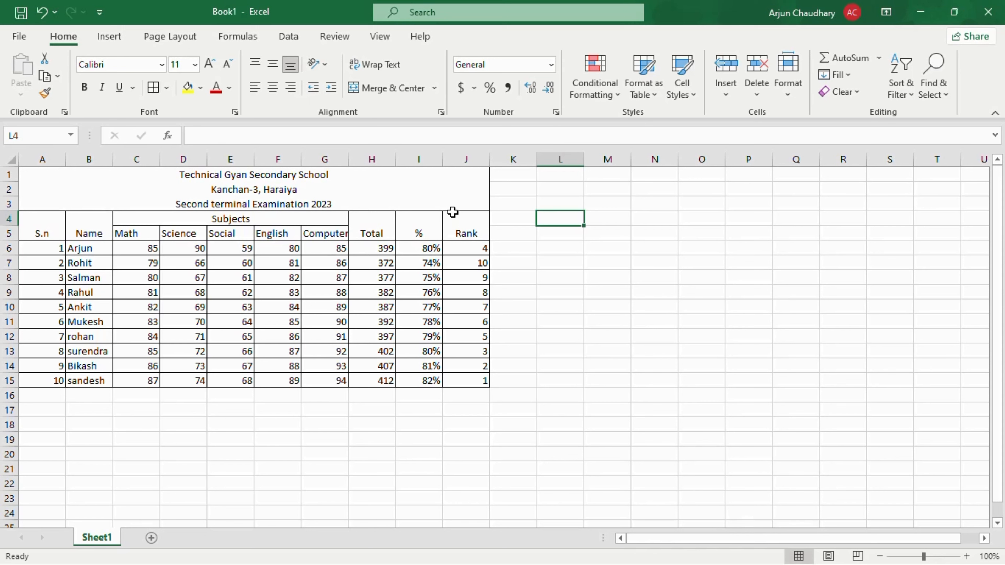
mouse_move(802, 558)
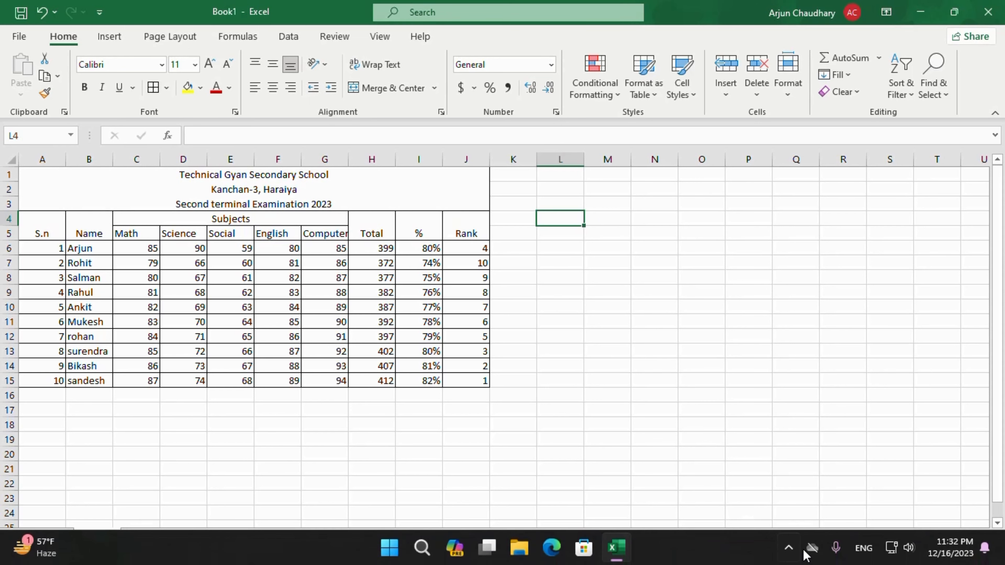